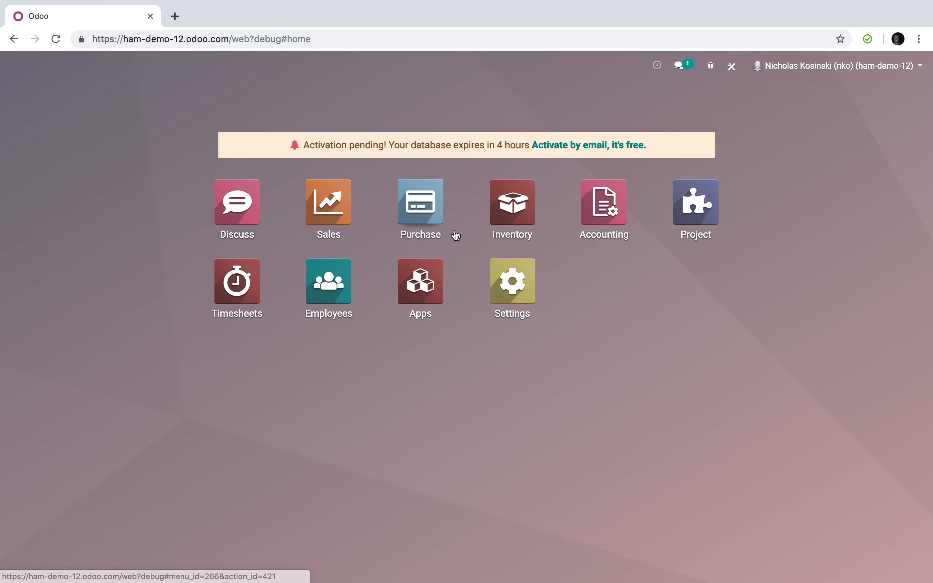
Search the Inventory app's settings for "landed".
{"action": "left_click", "coordinate": [509, 232]}
{"action": "left_click", "coordinate": [385, 67]}
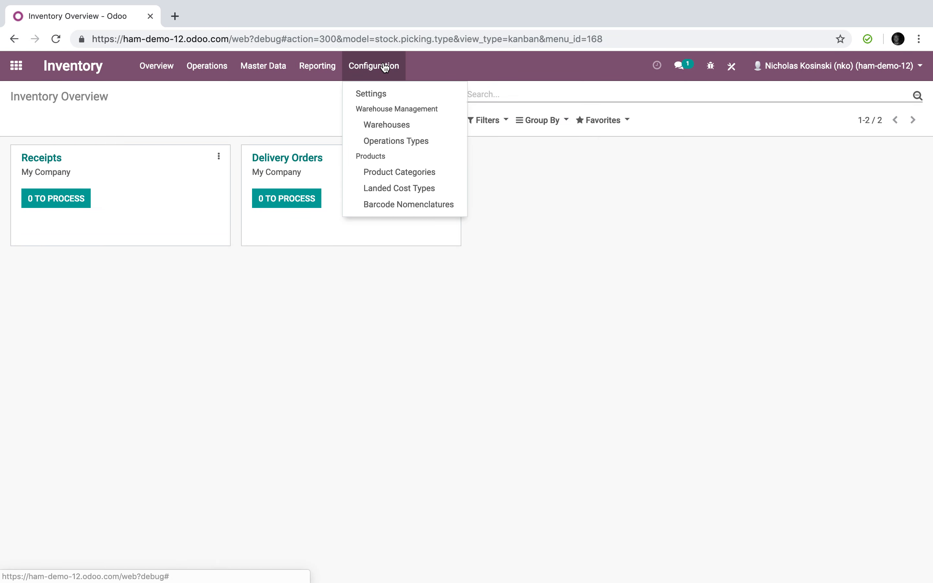
{"action": "left_click", "coordinate": [384, 93]}
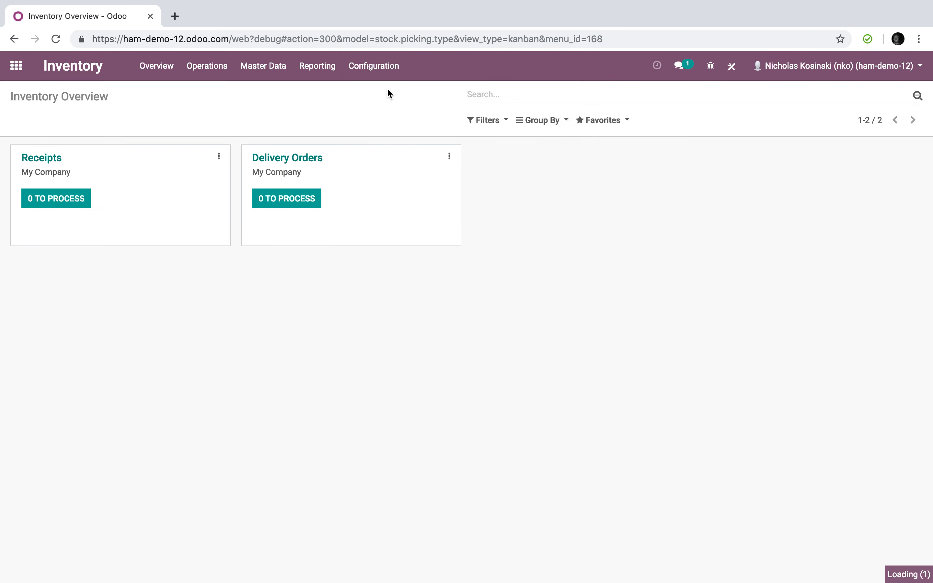
{"action": "type", "text": "a \\\\"}
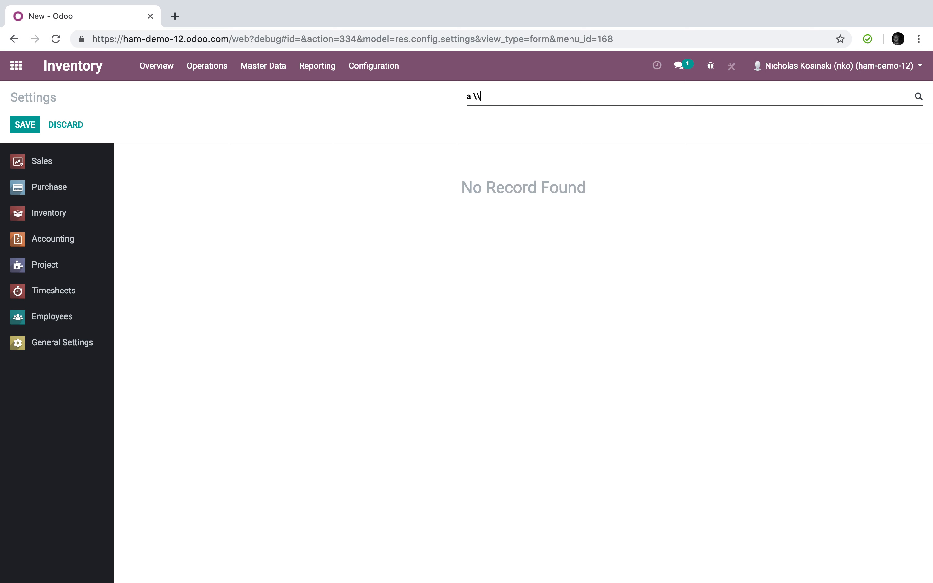
{"action": "key", "text": "BackSpace"}
{"action": "key", "text": "BackSpace"}
{"action": "type", "text": "landed"}
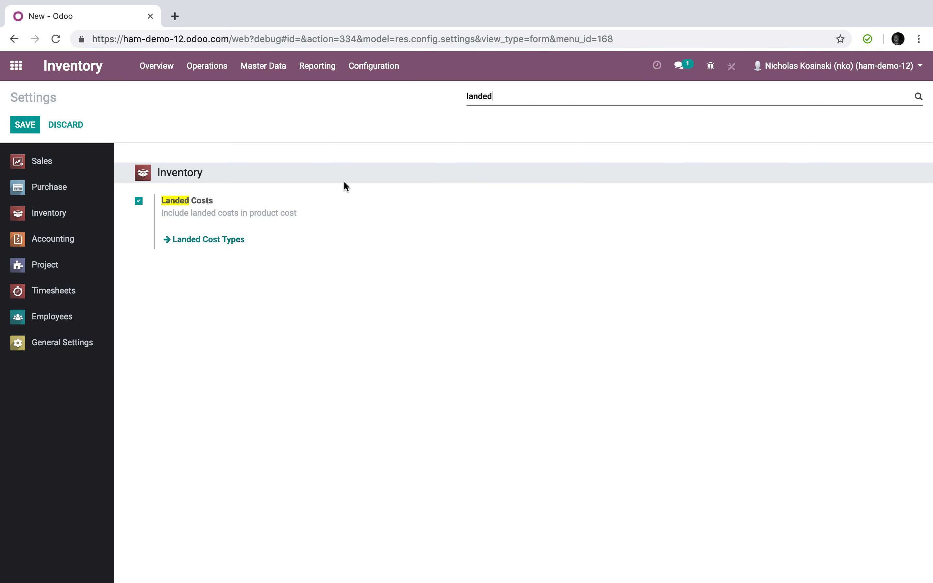
Open the Freight landed cost type for editing, review its split method options, keep Equal, and save.
{"action": "left_click", "coordinate": [207, 241]}
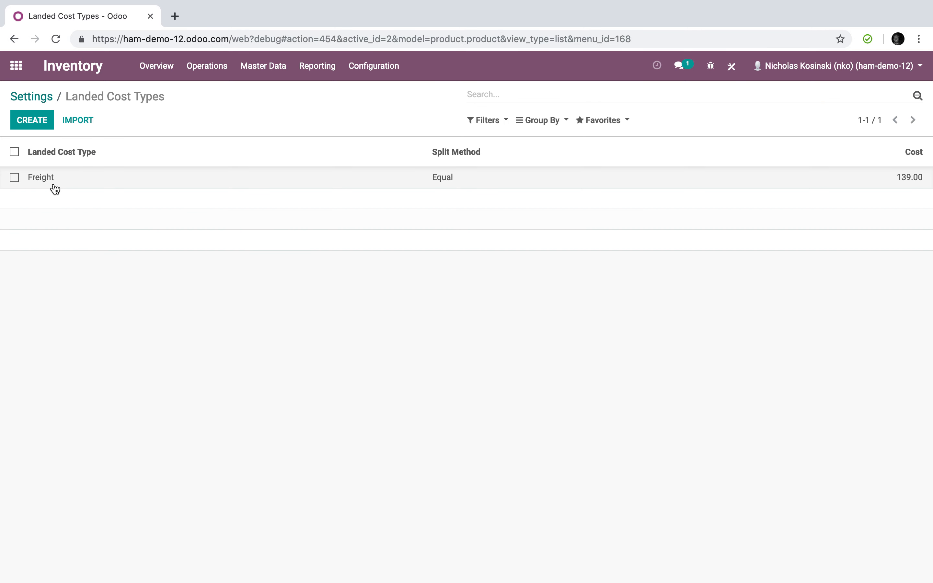
{"action": "left_click", "coordinate": [382, 183]}
{"action": "left_click", "coordinate": [33, 123]}
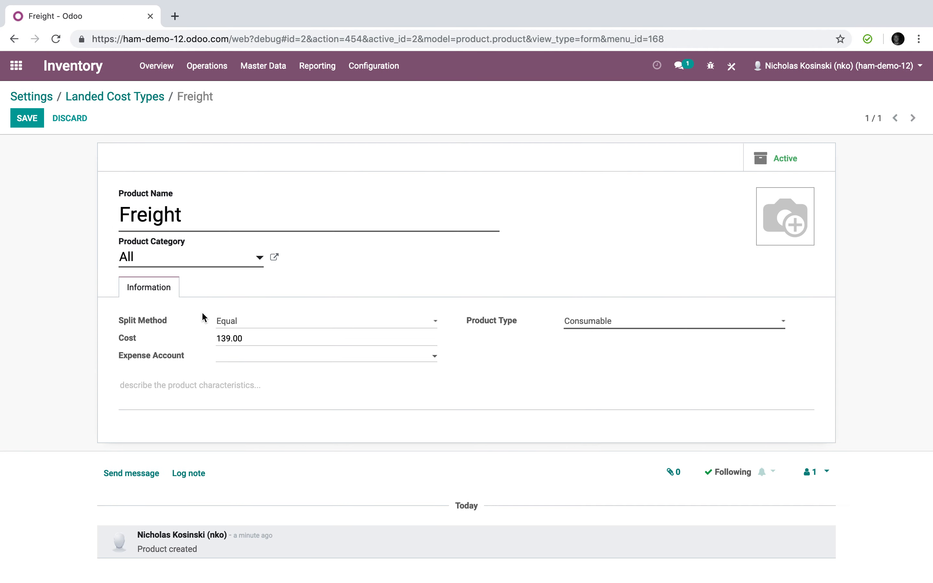
{"action": "left_click", "coordinate": [252, 321]}
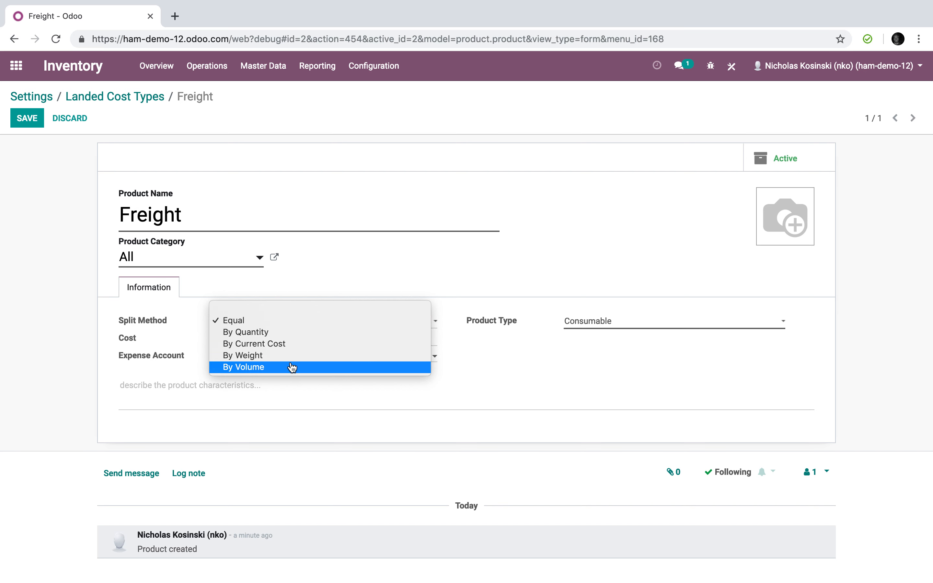
{"action": "left_click", "coordinate": [308, 325]}
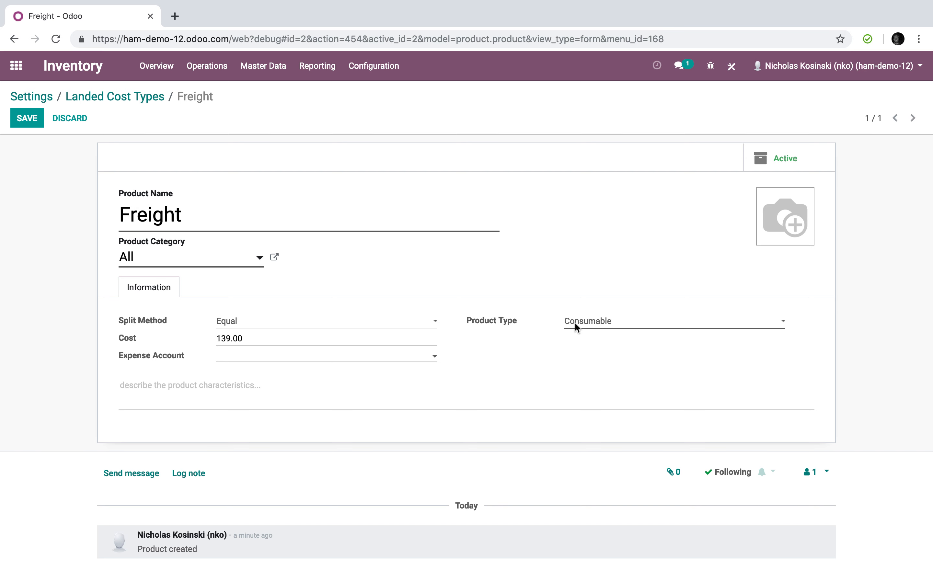
{"action": "left_click", "coordinate": [36, 121]}
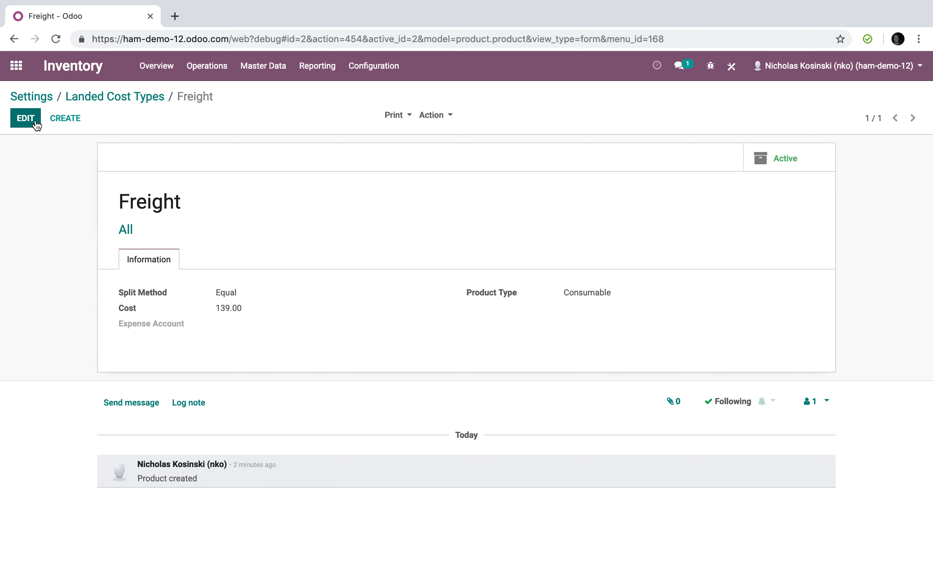
Reopen the Freight cost type for editing, review its product type options, keep Consumable, and save.
{"action": "left_click", "coordinate": [26, 118]}
{"action": "left_click", "coordinate": [594, 326]}
{"action": "left_click", "coordinate": [595, 326]}
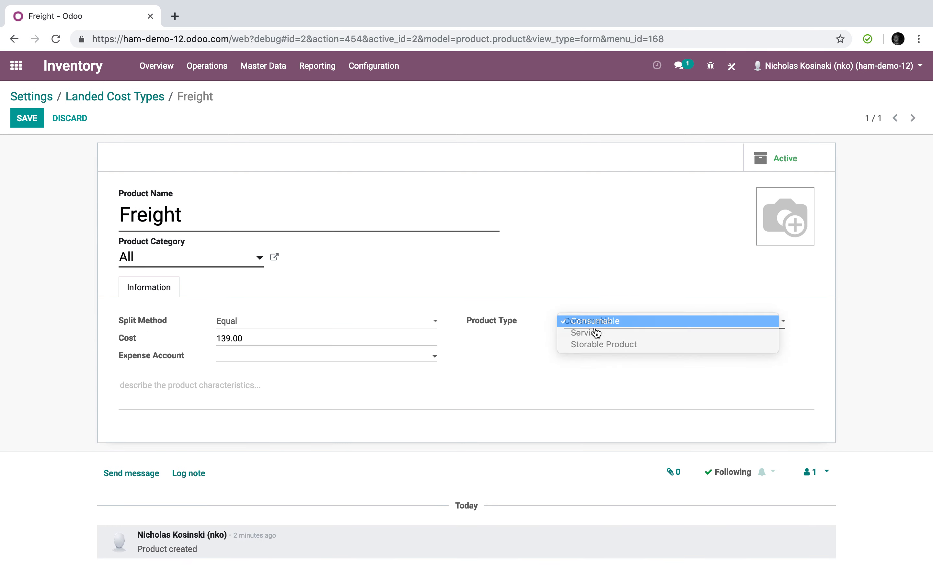
{"action": "left_click", "coordinate": [12, 115]}
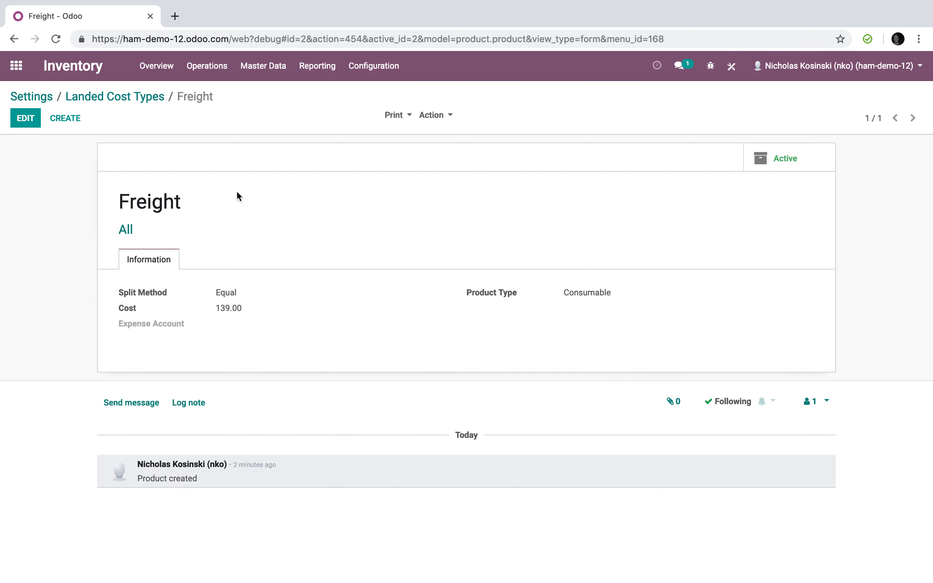
Switch to the Purchase app and create a new request for quotation with Vendor X as the vendor.
{"action": "left_click", "coordinate": [124, 97]}
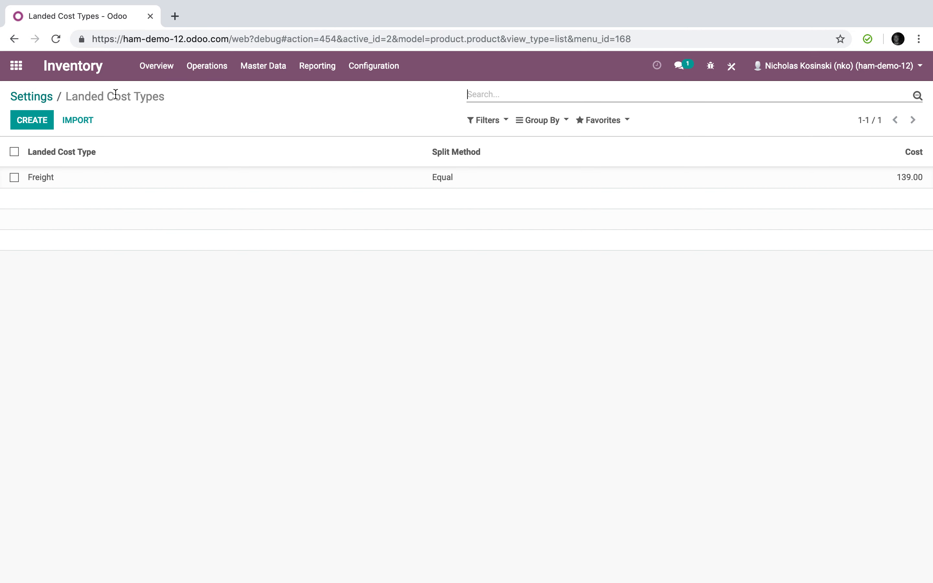
{"action": "left_click", "coordinate": [28, 101]}
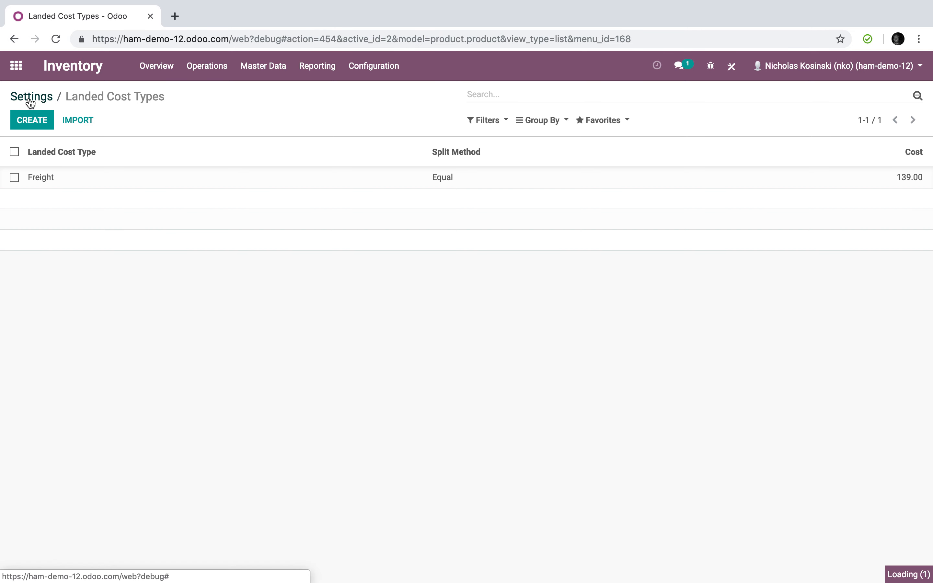
{"action": "left_click", "coordinate": [17, 67]}
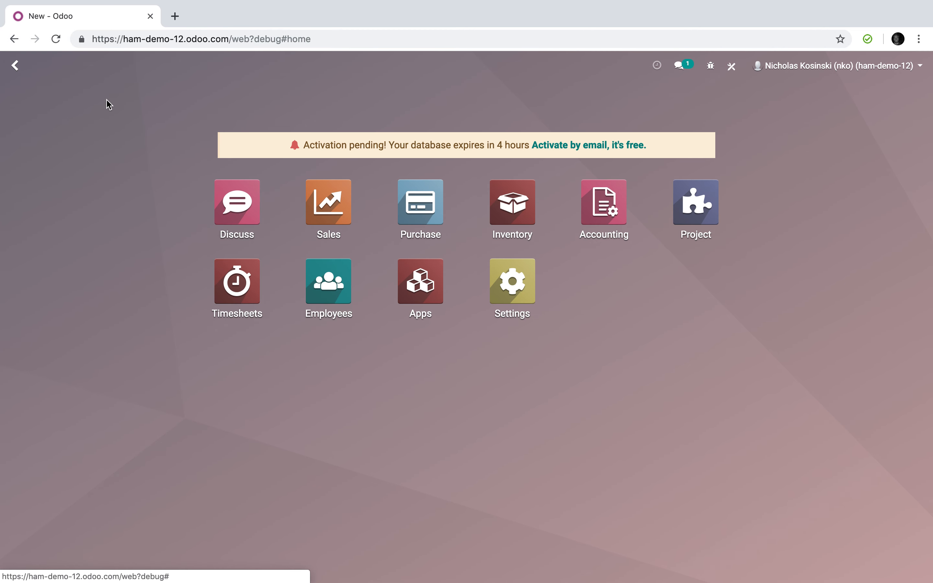
{"action": "left_click", "coordinate": [426, 223]}
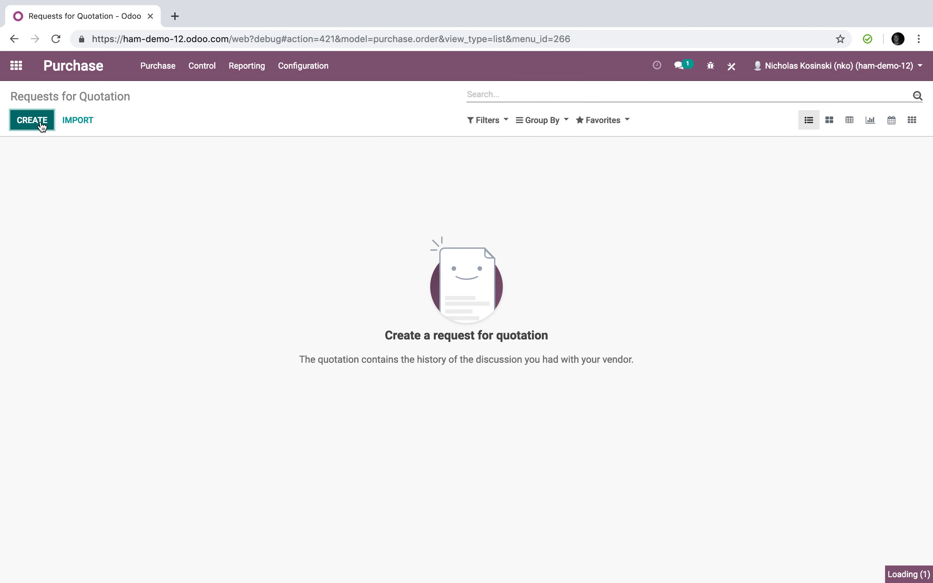
{"action": "left_click", "coordinate": [42, 126]}
{"action": "left_click", "coordinate": [235, 247]}
{"action": "left_click", "coordinate": [240, 262]}
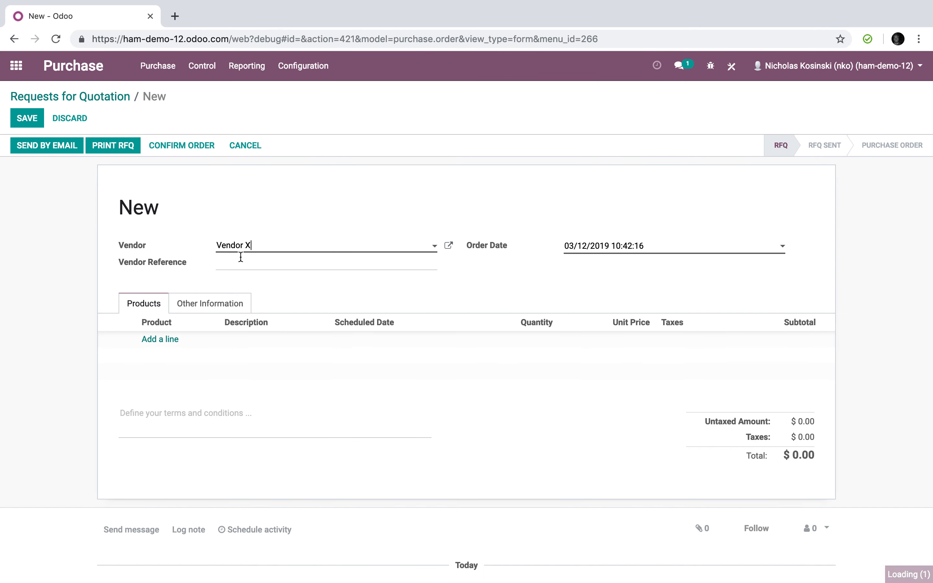
Add Test Product as an order line on the request for quotation, save it, and confirm the order.
{"action": "left_click", "coordinate": [160, 339]}
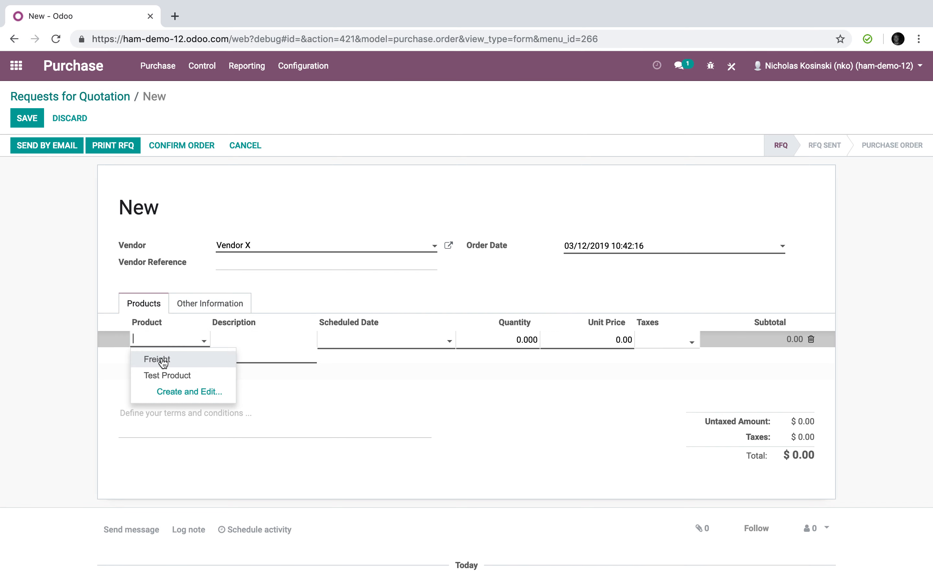
{"action": "left_click", "coordinate": [161, 375]}
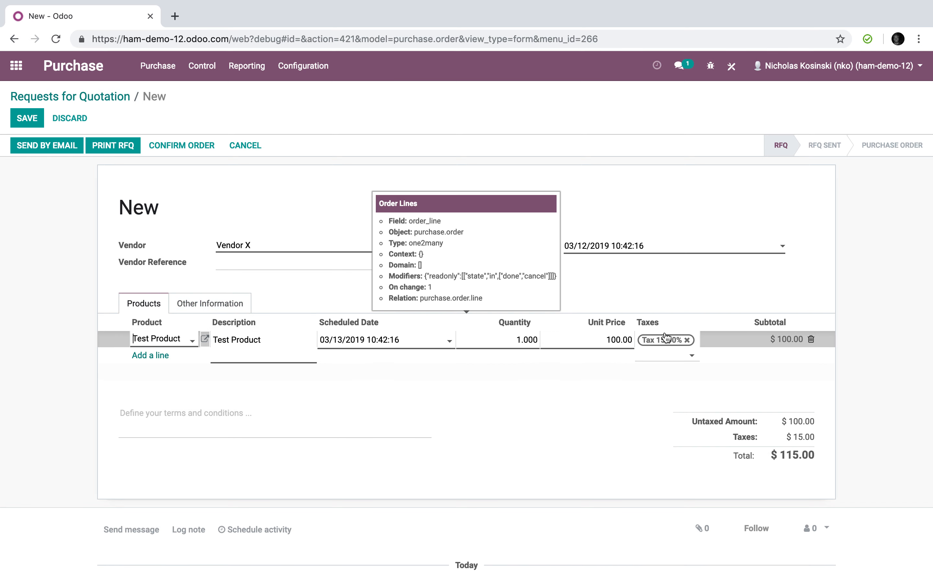
{"action": "left_click", "coordinate": [604, 413]}
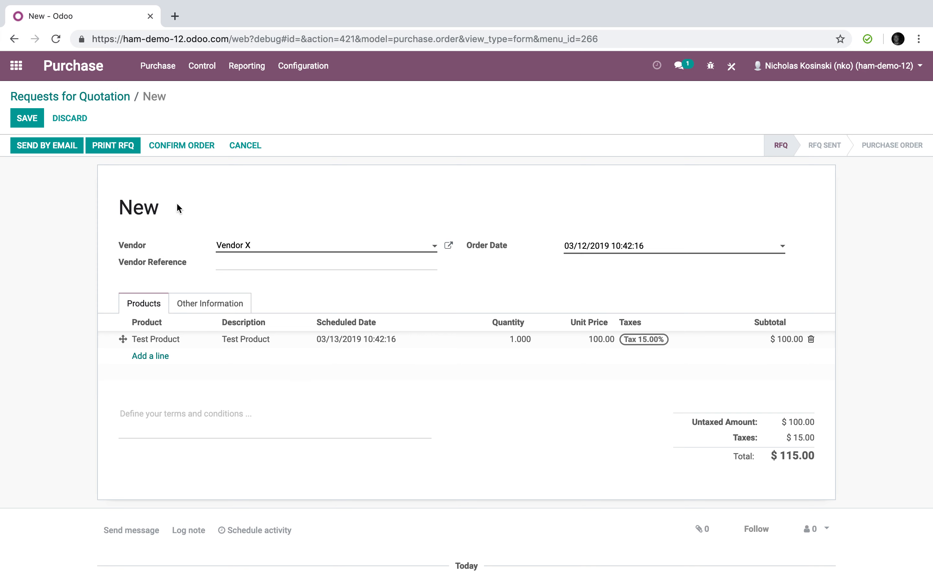
{"action": "left_click", "coordinate": [40, 147]}
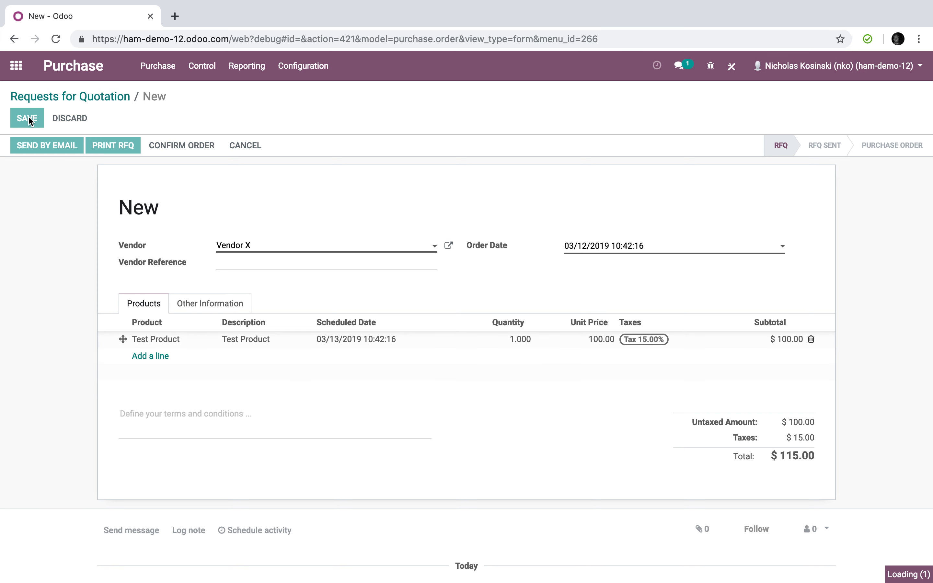
{"action": "left_click", "coordinate": [177, 146]}
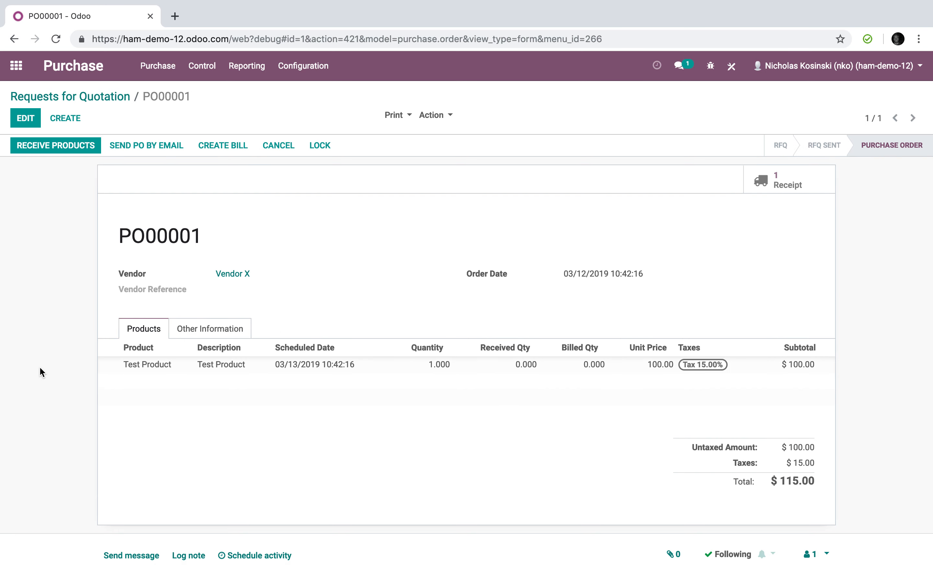
Receive the purchase order's products by validating the receipt as an immediate transfer.
{"action": "left_click", "coordinate": [89, 149]}
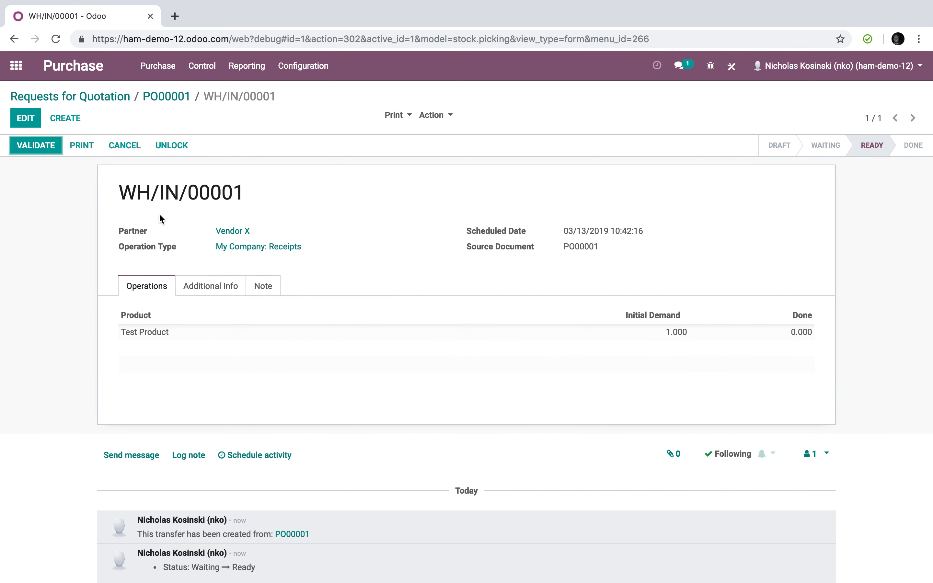
{"action": "left_click", "coordinate": [35, 145]}
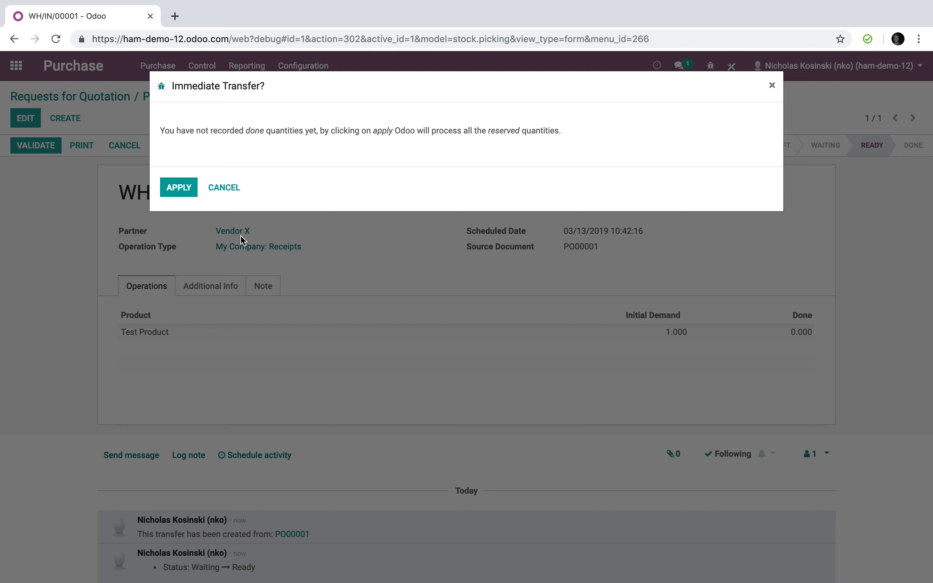
{"action": "left_click", "coordinate": [182, 188]}
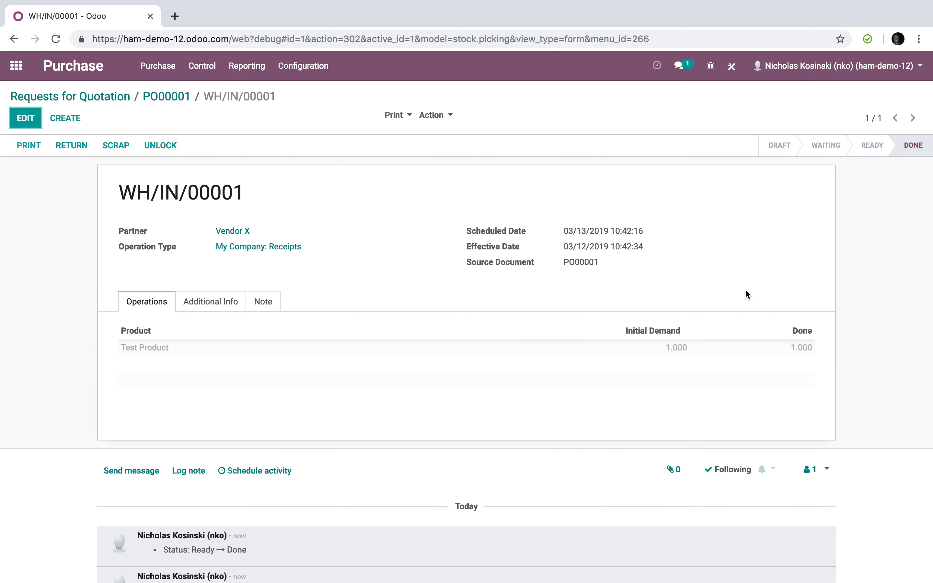
Create a landed cost in the Inventory app for transfer WH/IN/00001, using the Miscellaneous Operations (USD) account journal.
{"action": "left_click", "coordinate": [14, 71]}
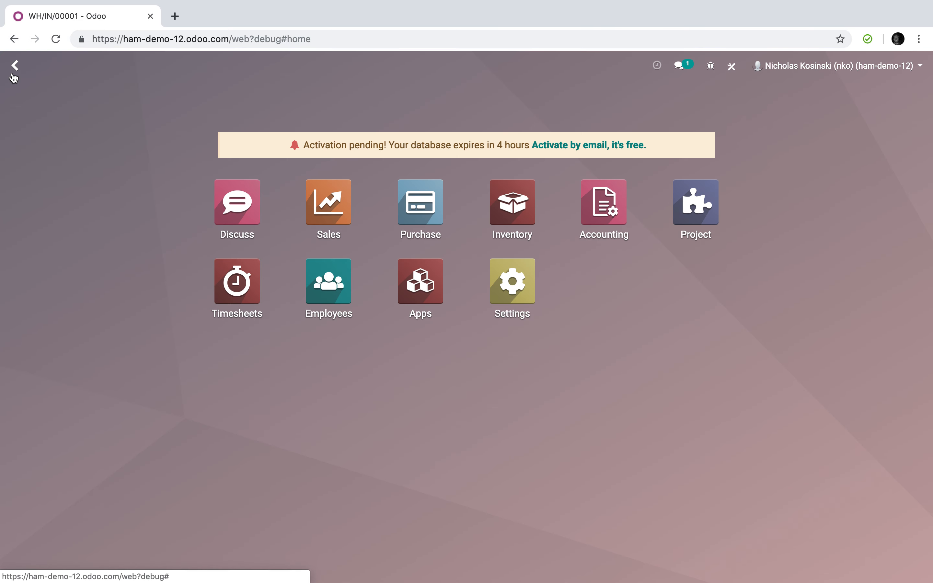
{"action": "left_click", "coordinate": [513, 196]}
{"action": "left_click", "coordinate": [218, 79]}
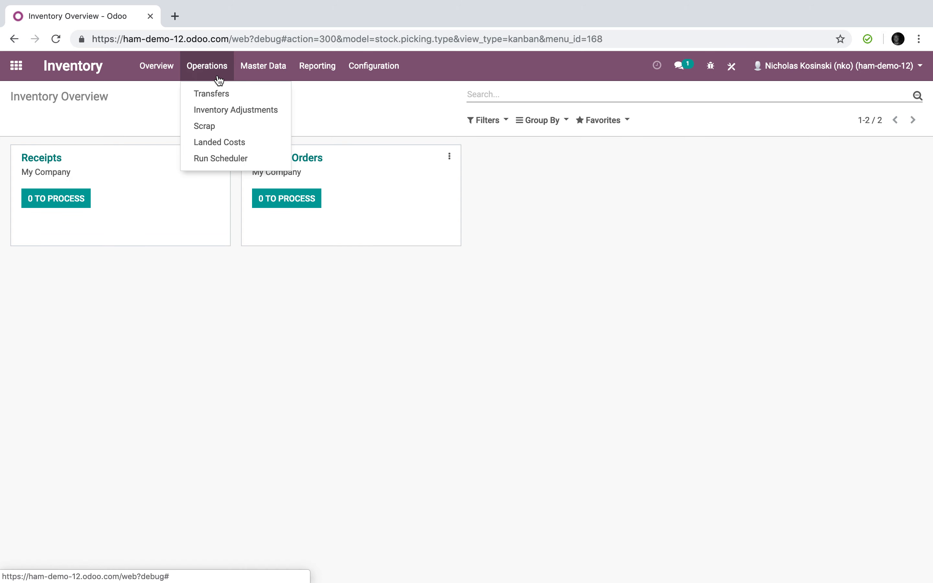
{"action": "left_click", "coordinate": [229, 143]}
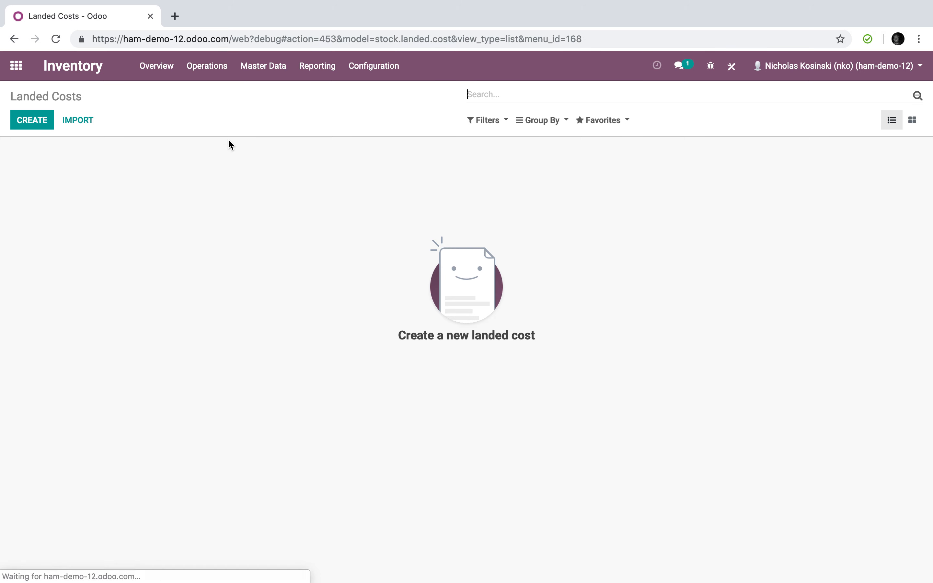
{"action": "left_click", "coordinate": [34, 120]}
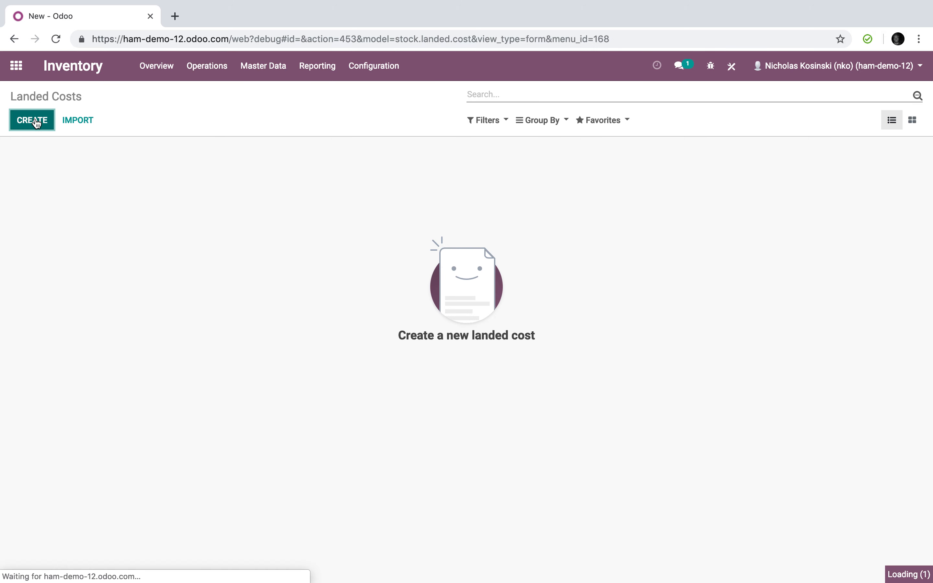
{"action": "left_click", "coordinate": [41, 263]}
{"action": "left_click", "coordinate": [239, 266]}
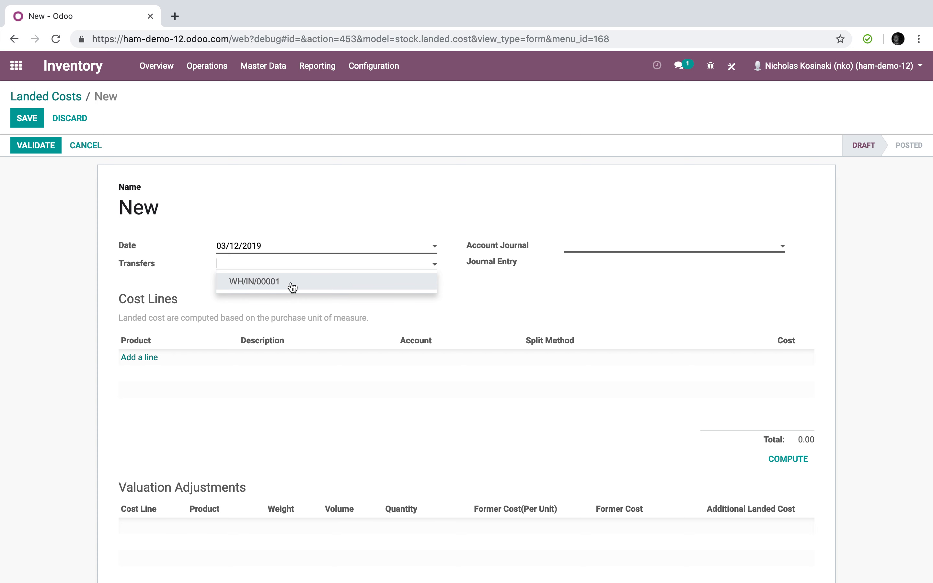
{"action": "left_click", "coordinate": [292, 286]}
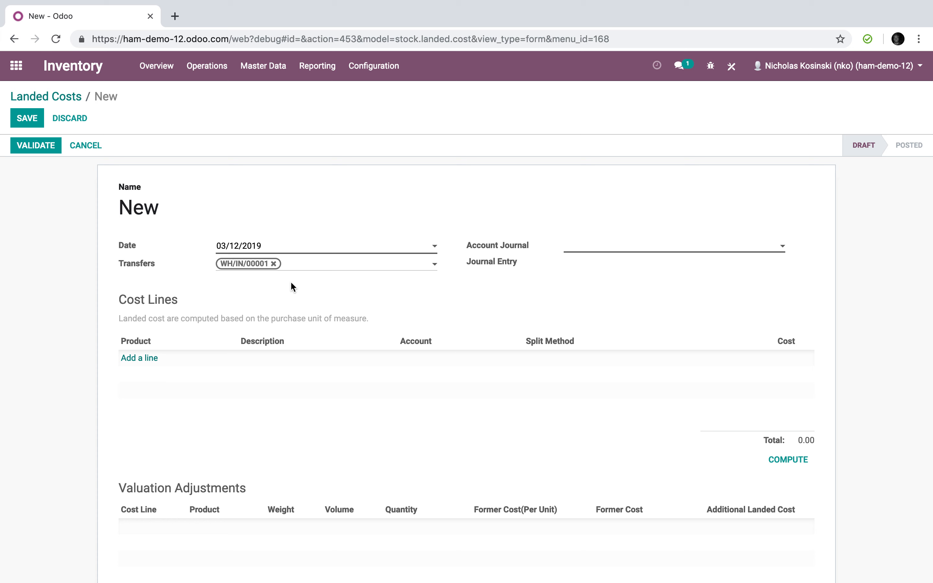
{"action": "left_click", "coordinate": [569, 248]}
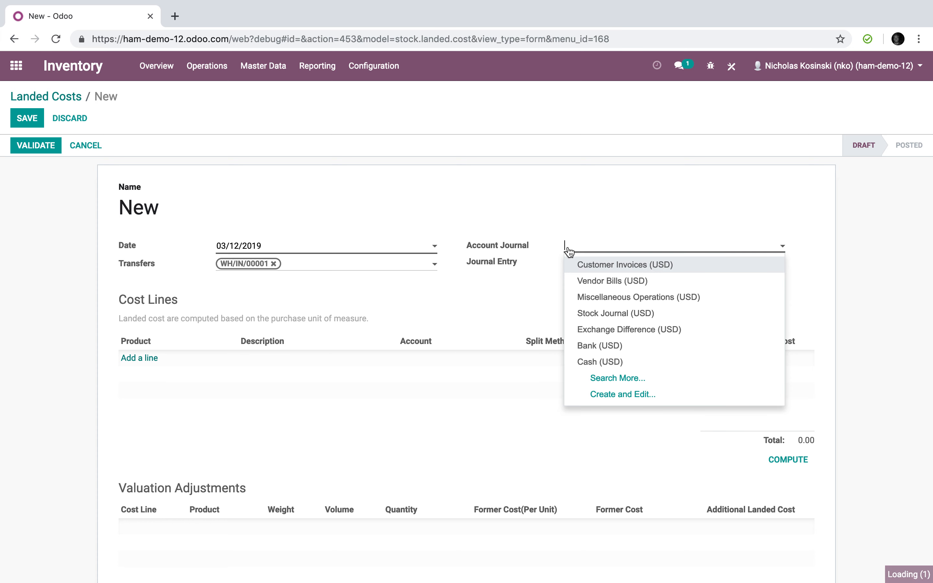
{"action": "left_click", "coordinate": [633, 297]}
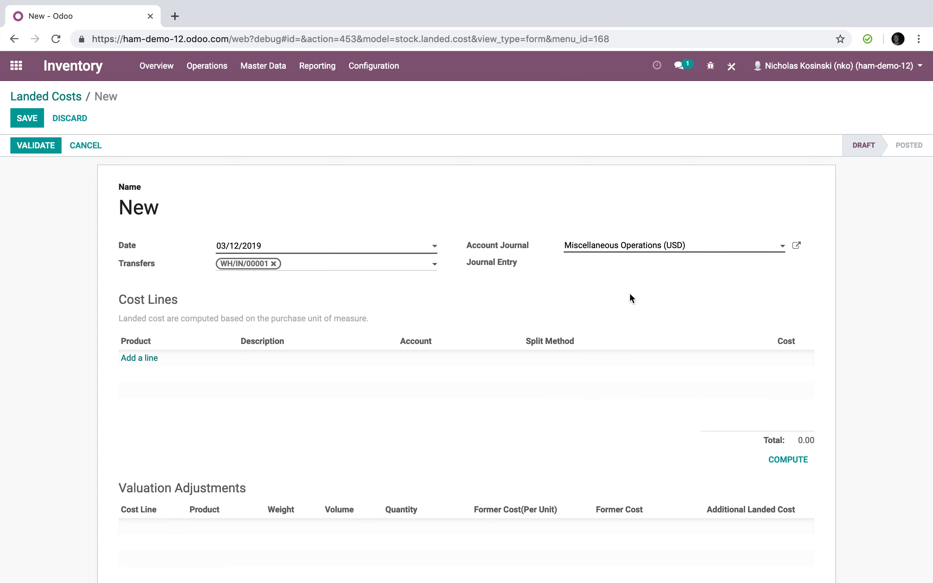
Add a Freight cost line to the landed cost, keeping the Equal split method and the cost of 139.00.
{"action": "left_click", "coordinate": [144, 358]}
{"action": "left_click", "coordinate": [141, 385]}
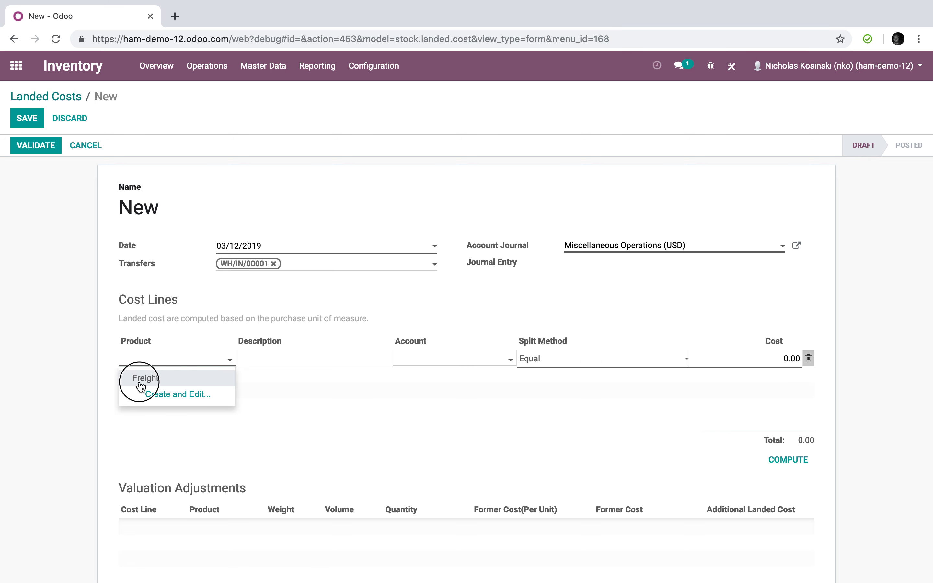
{"action": "left_click", "coordinate": [65, 404]}
{"action": "left_click", "coordinate": [605, 367]}
{"action": "left_click", "coordinate": [605, 367]}
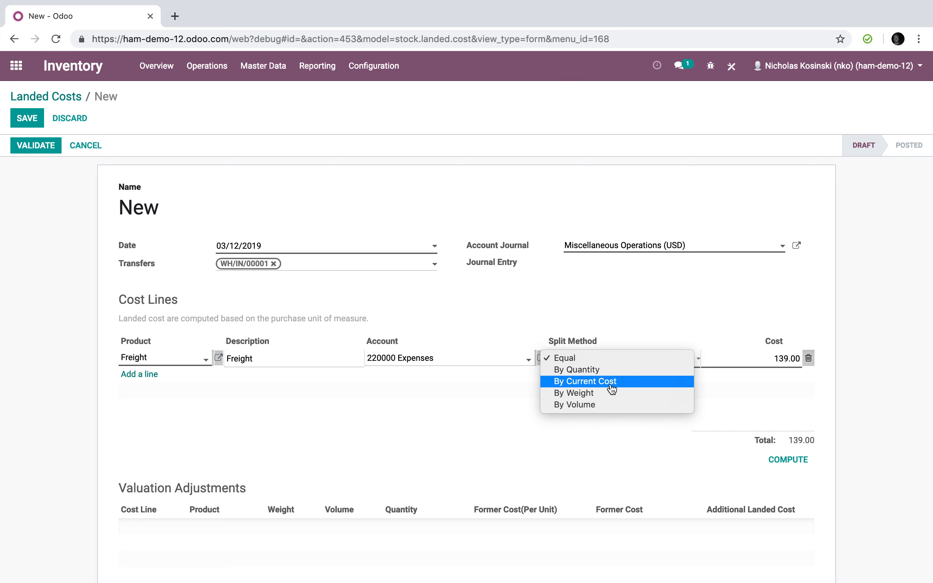
{"action": "left_click", "coordinate": [612, 358]}
{"action": "left_click", "coordinate": [780, 359]}
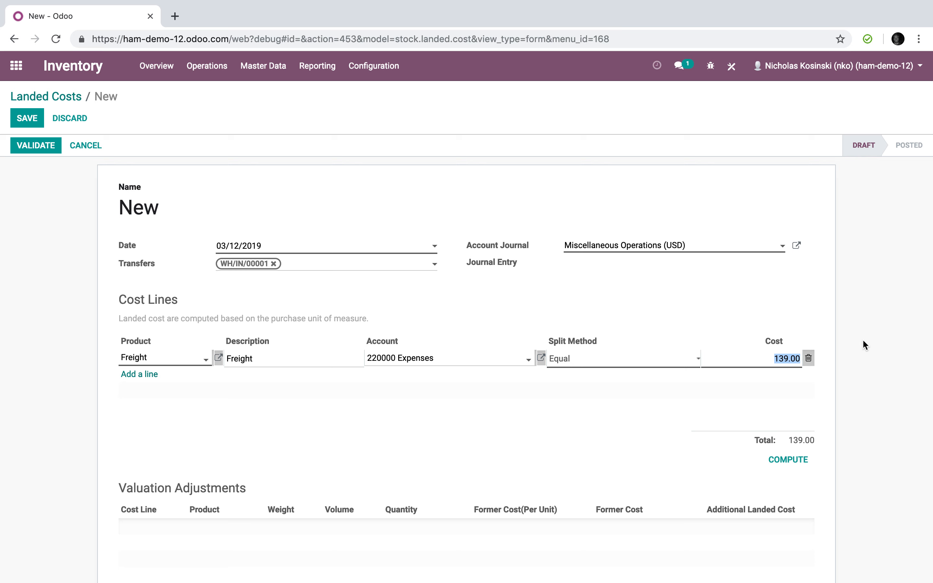
Set the Freight line's cost to 30 and compute the landed cost's valuation adjustments.
{"action": "type", "text": "30"}
{"action": "left_click", "coordinate": [862, 339]}
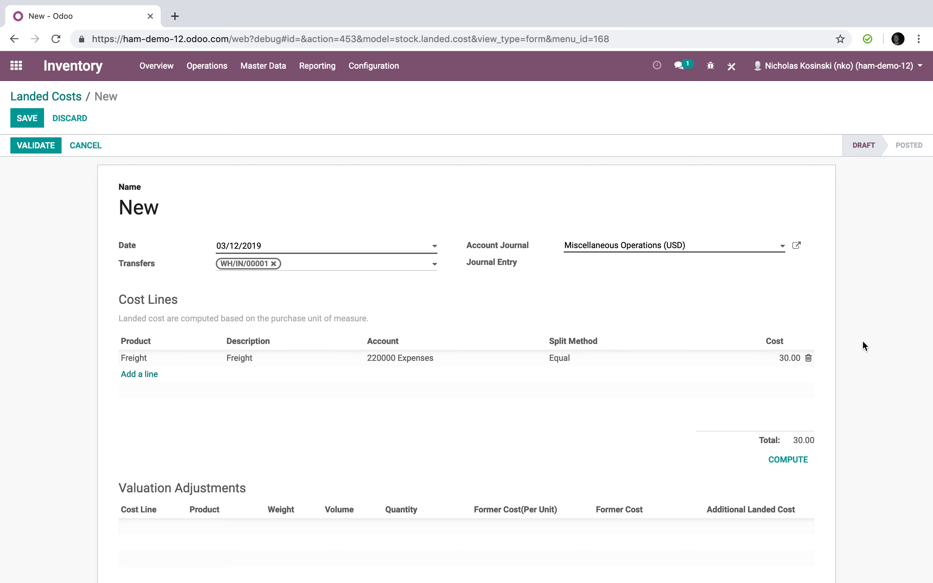
{"action": "left_click", "coordinate": [777, 455]}
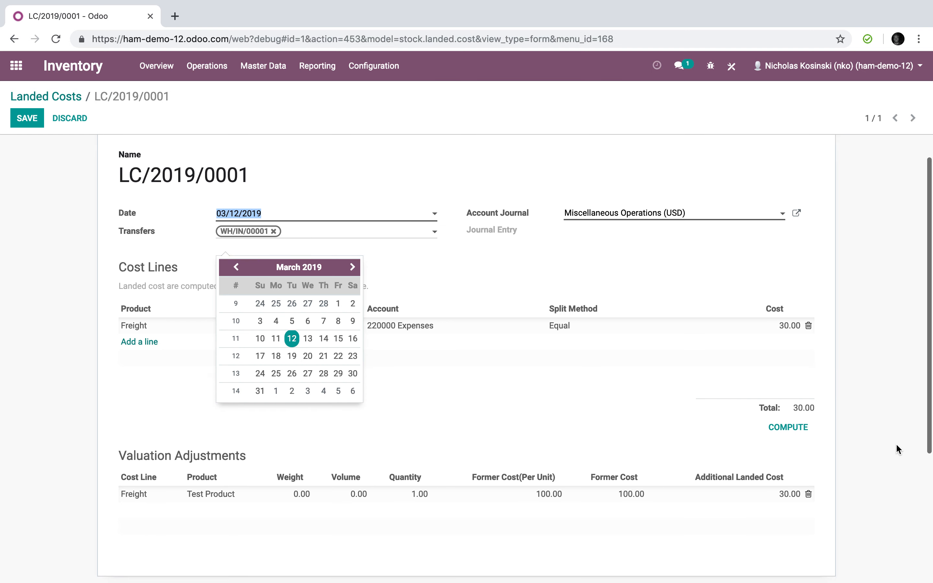
{"action": "scroll", "coordinate": [896, 443], "scroll_direction": "down", "scroll_amount": 2}
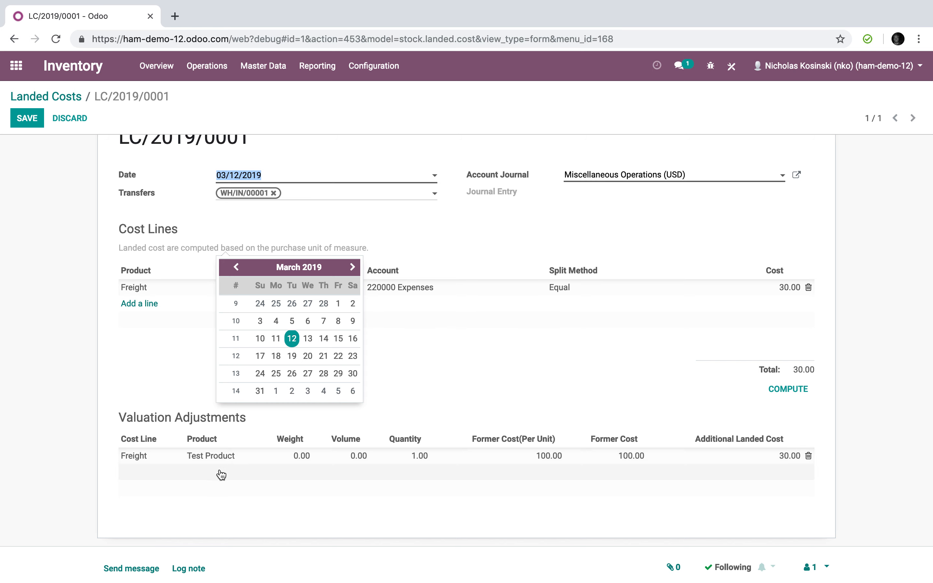
{"action": "left_click", "coordinate": [124, 490]}
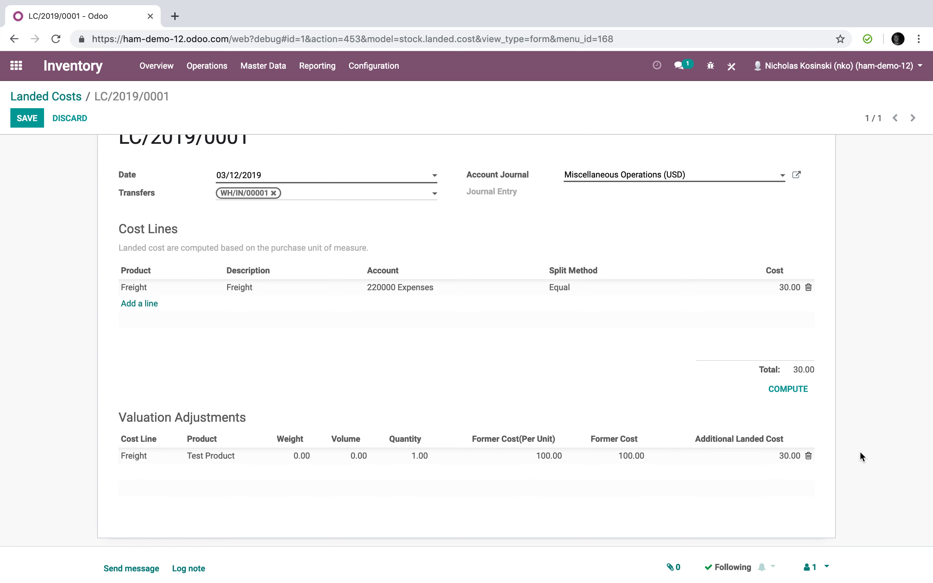
Save the landed cost and validate it to post it.
{"action": "scroll", "coordinate": [859, 450], "scroll_direction": "up", "scroll_amount": 3}
{"action": "left_click", "coordinate": [31, 121]}
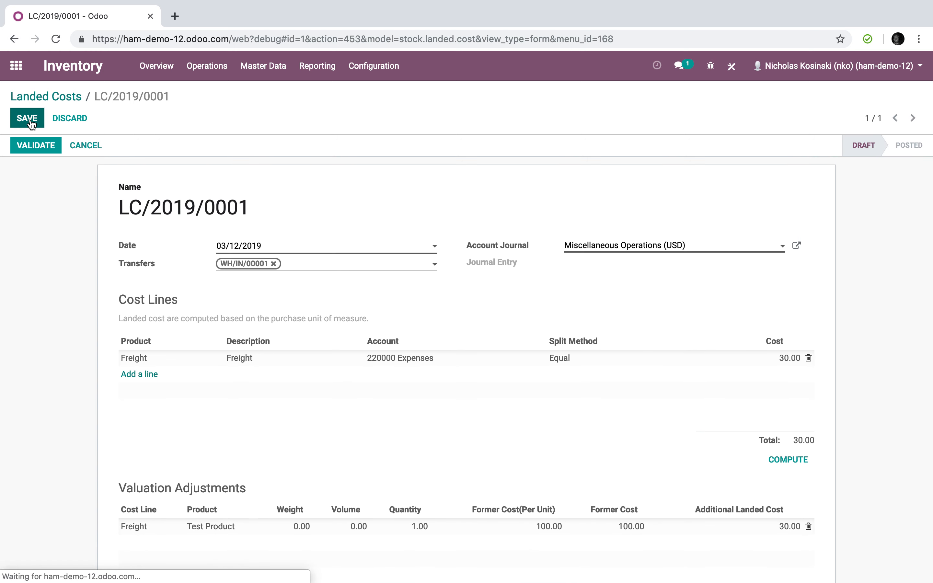
{"action": "left_click", "coordinate": [37, 149]}
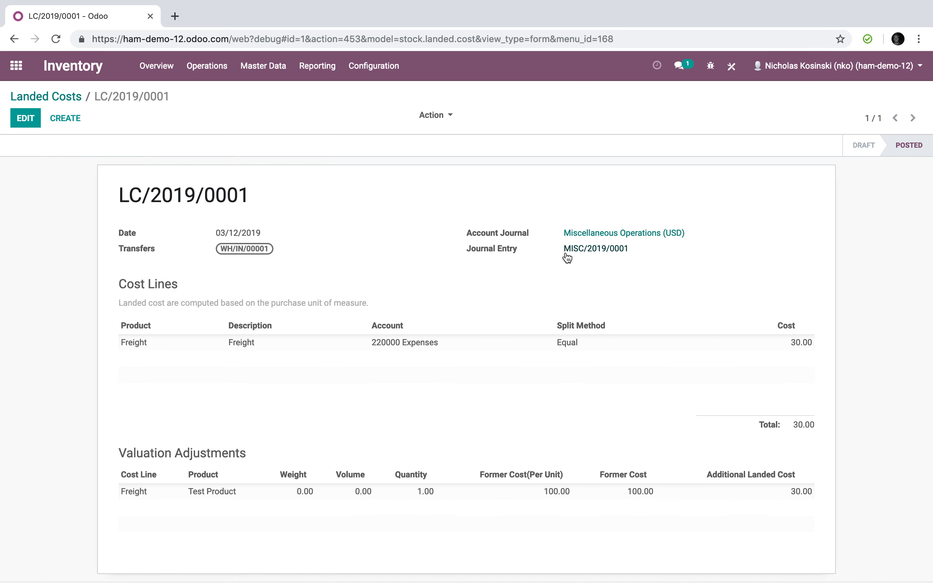
Examine the landed cost's journal entry and its reconciled entries, returning to the journal entry.
{"action": "left_click", "coordinate": [578, 249]}
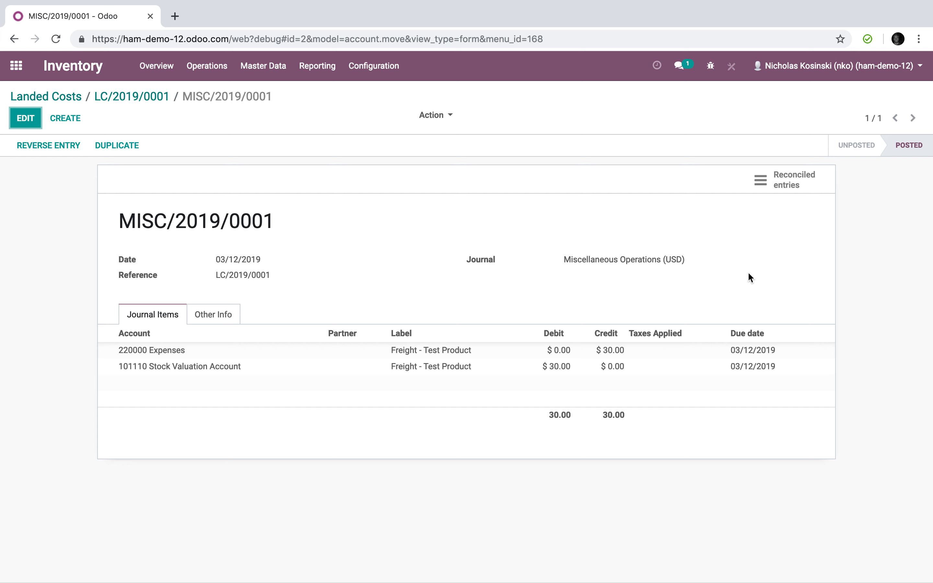
{"action": "left_click", "coordinate": [793, 191]}
{"action": "left_click", "coordinate": [205, 99]}
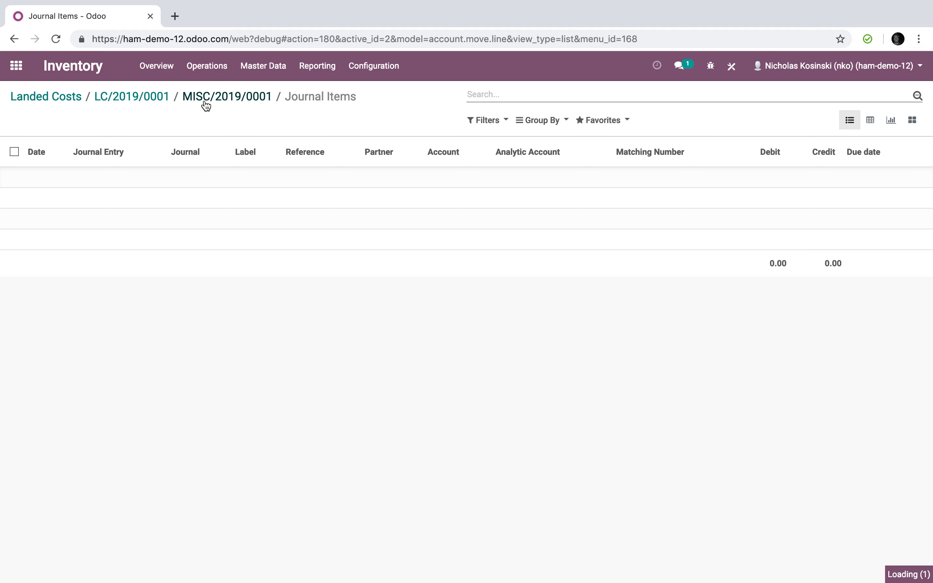
Review the current inventory valuation report and inspect the entries that make up Test Product's value.
{"action": "left_click", "coordinate": [311, 83]}
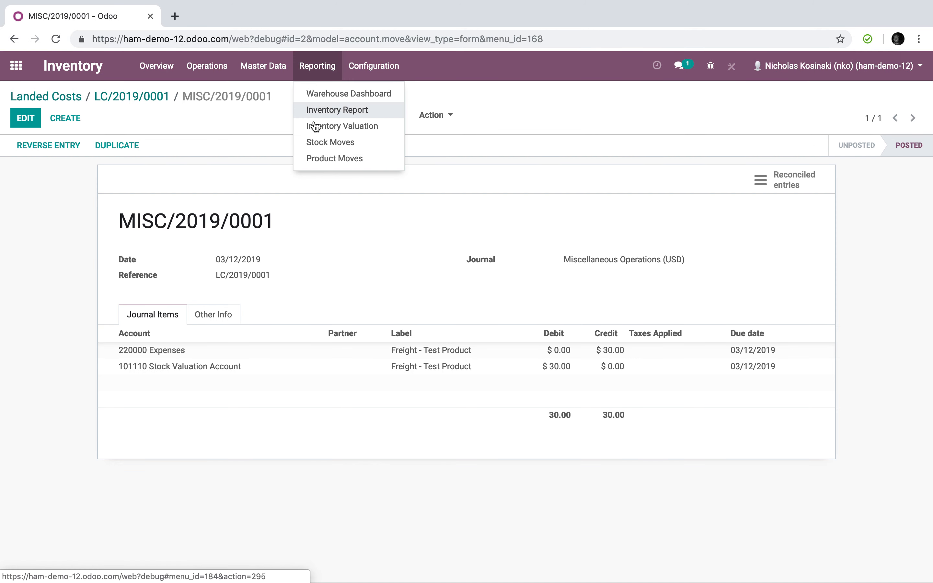
{"action": "left_click", "coordinate": [315, 126]}
{"action": "left_click", "coordinate": [247, 220]}
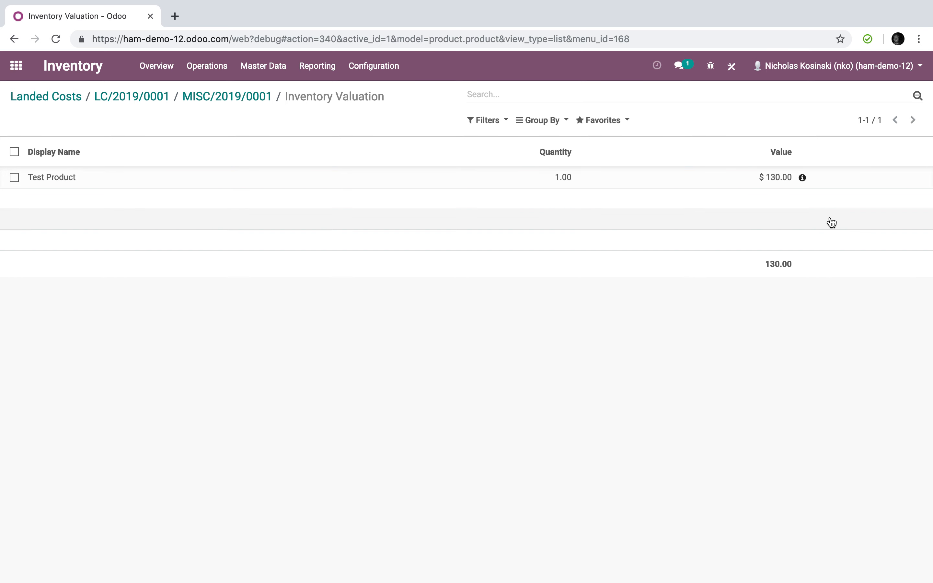
{"action": "left_click", "coordinate": [802, 178]}
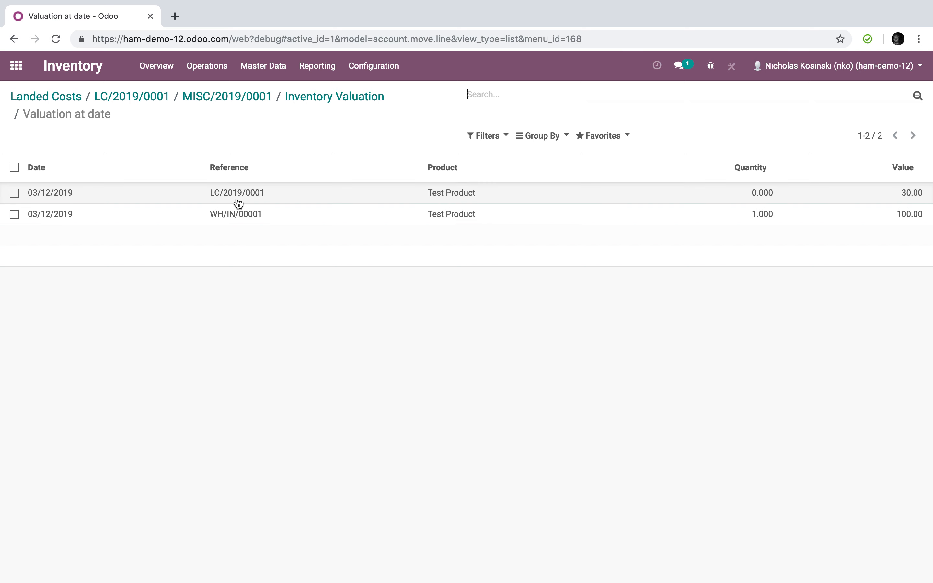
{"action": "left_click", "coordinate": [333, 97]}
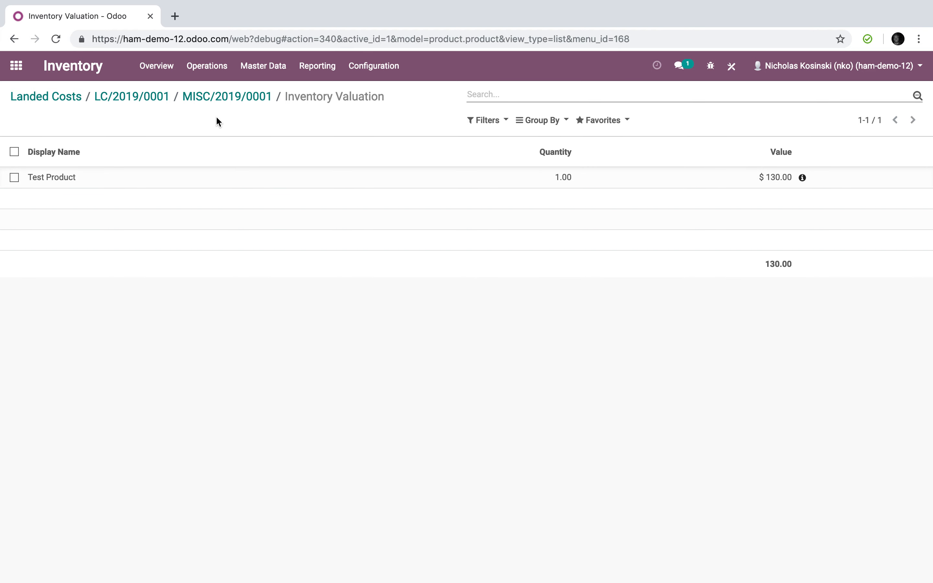
Create a new request for quotation in the Purchase app with Vendor X as the vendor.
{"action": "left_click", "coordinate": [221, 97]}
{"action": "left_click", "coordinate": [42, 100]}
{"action": "left_click", "coordinate": [16, 76]}
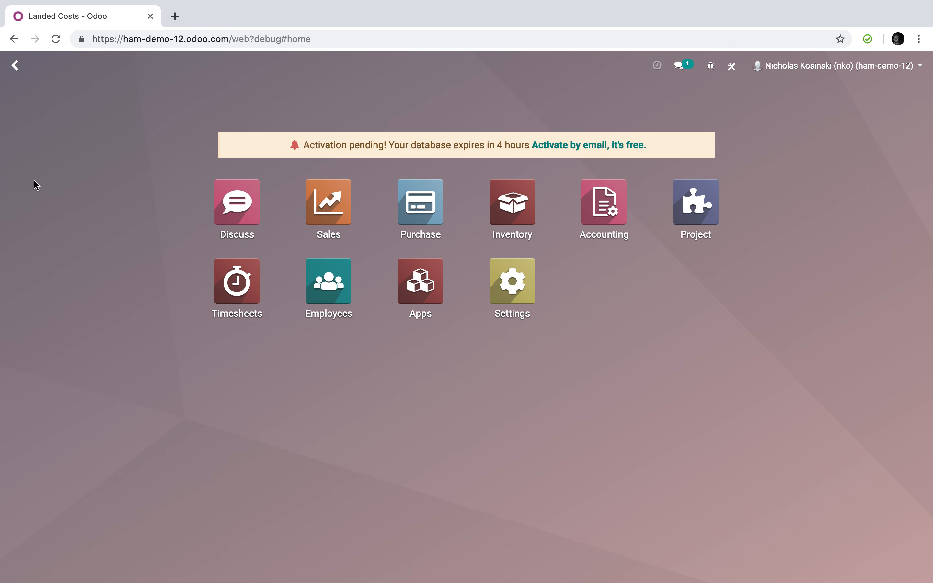
{"action": "left_click", "coordinate": [430, 227]}
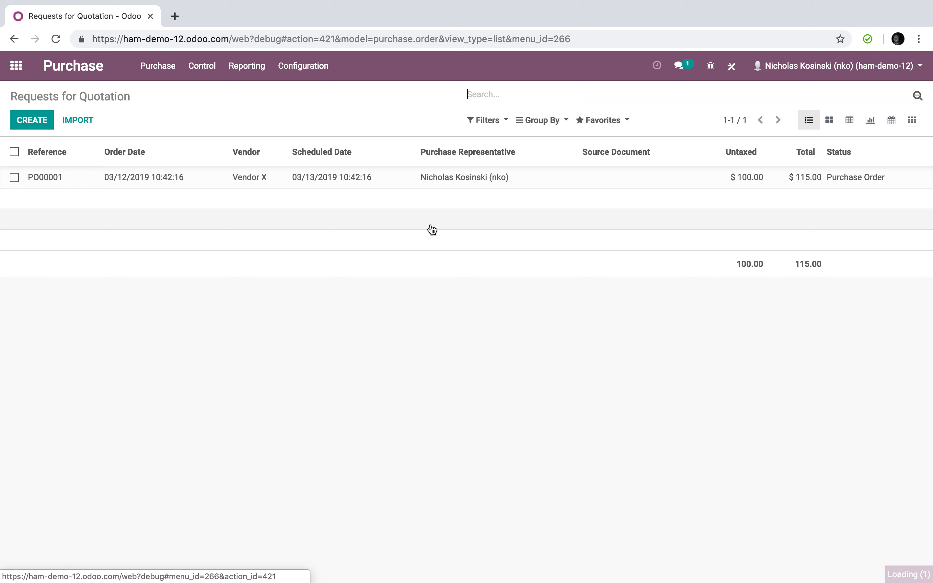
{"action": "left_click", "coordinate": [31, 122]}
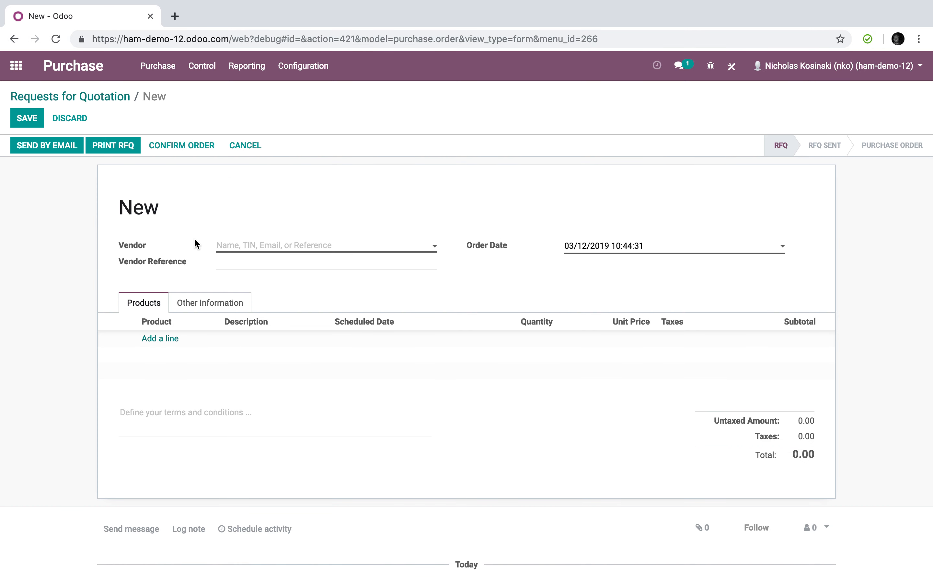
{"action": "left_click", "coordinate": [249, 244]}
{"action": "left_click", "coordinate": [269, 262]}
Add Test Product as an order line with a quantity of 10.
{"action": "left_click", "coordinate": [167, 339]}
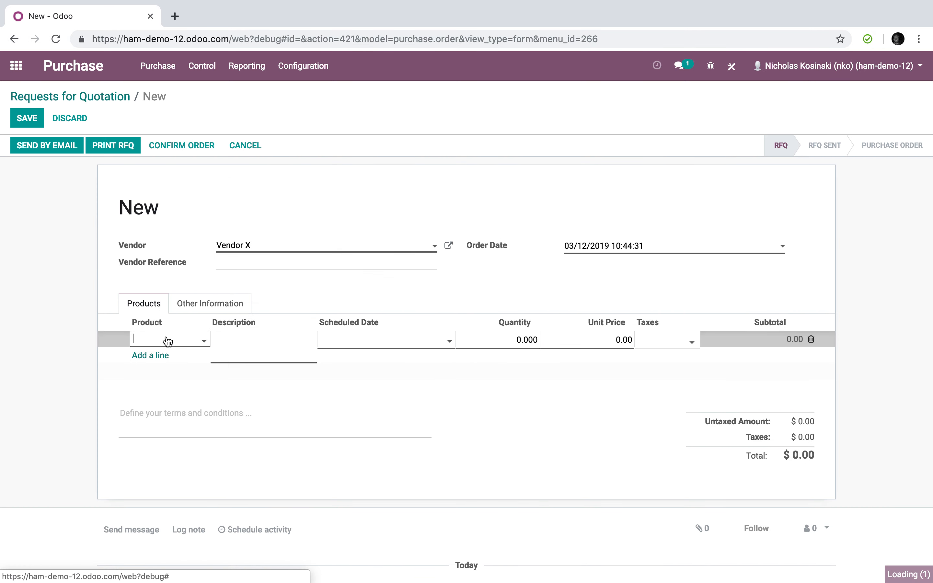
{"action": "left_click", "coordinate": [171, 378]}
{"action": "left_click", "coordinate": [171, 338]}
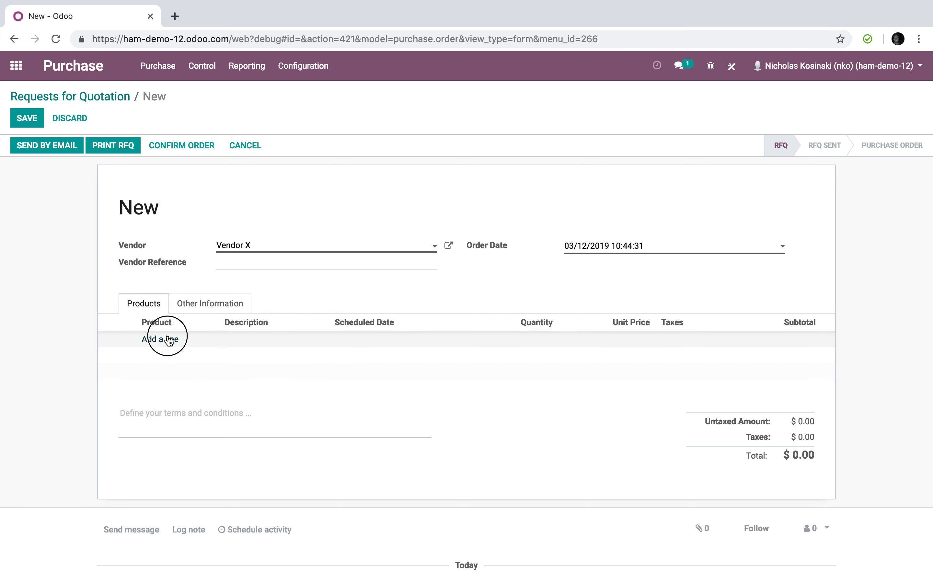
{"action": "left_click", "coordinate": [178, 375]}
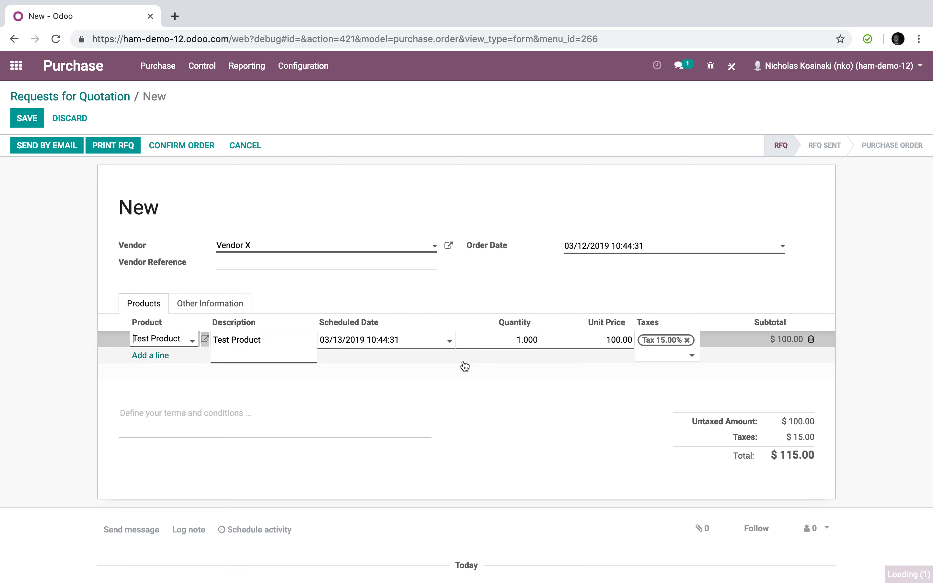
{"action": "left_click", "coordinate": [504, 344]}
{"action": "type", "text": "10"}
{"action": "left_click", "coordinate": [528, 419]}
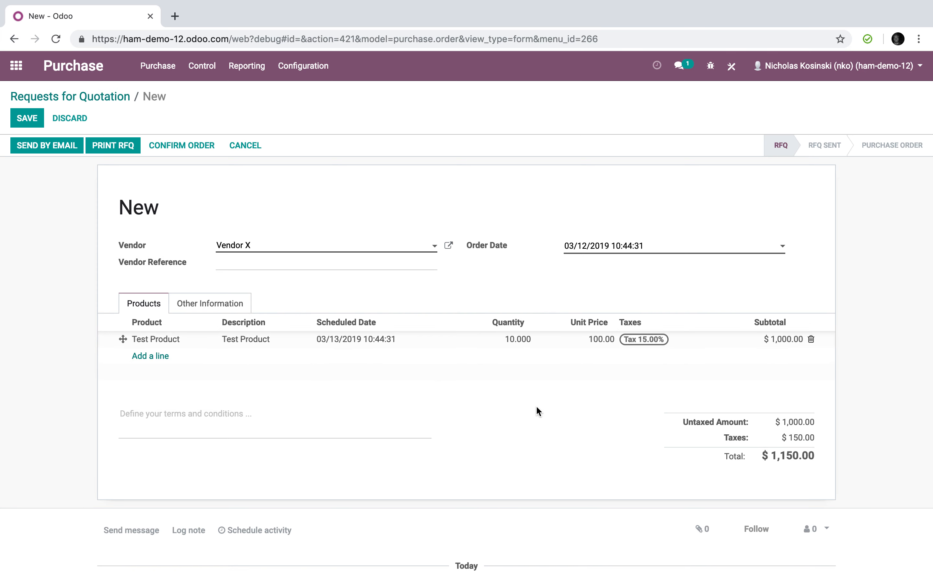
Remove the 15% tax from the Test Product line, save the request for quotation, and confirm the order.
{"action": "left_click", "coordinate": [653, 339]}
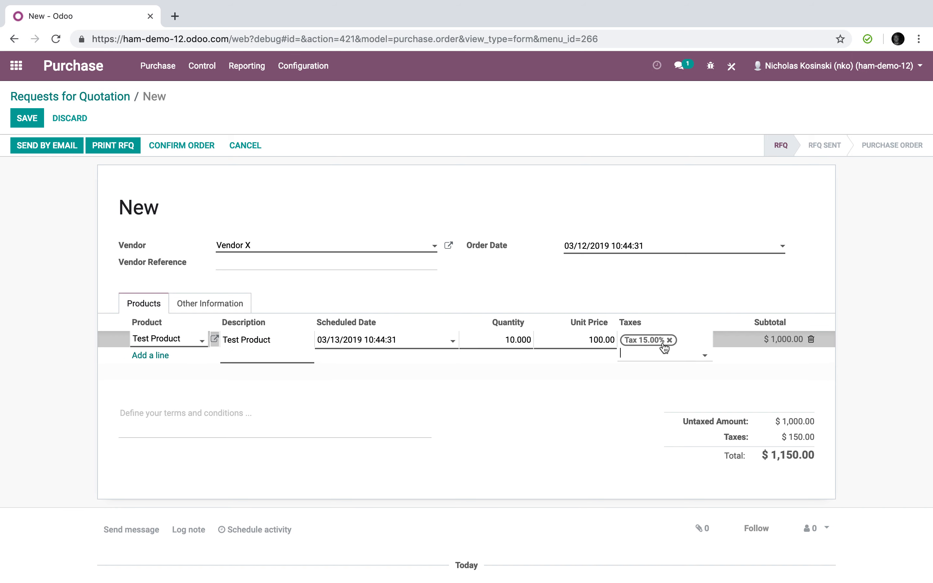
{"action": "left_click", "coordinate": [523, 395]}
{"action": "left_click", "coordinate": [26, 118]}
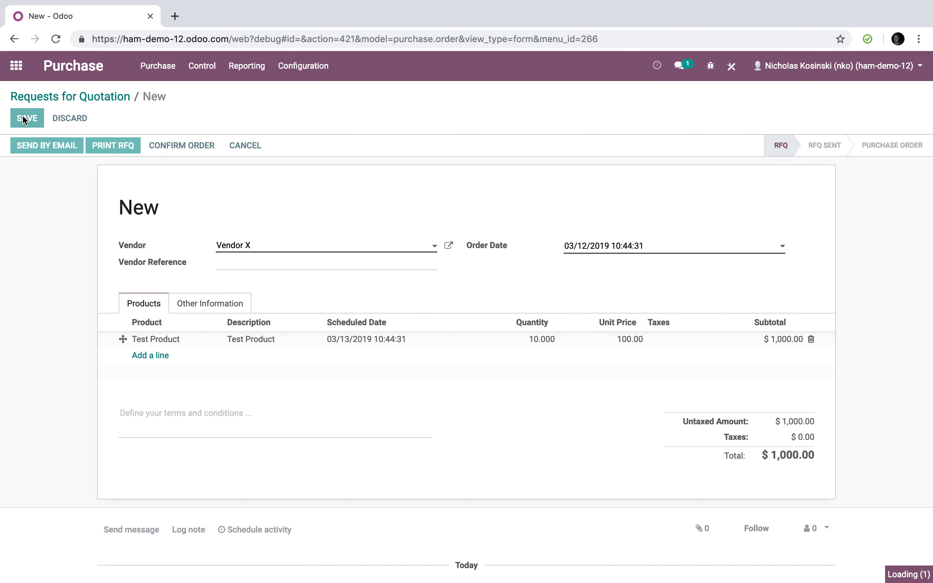
{"action": "left_click", "coordinate": [184, 145]}
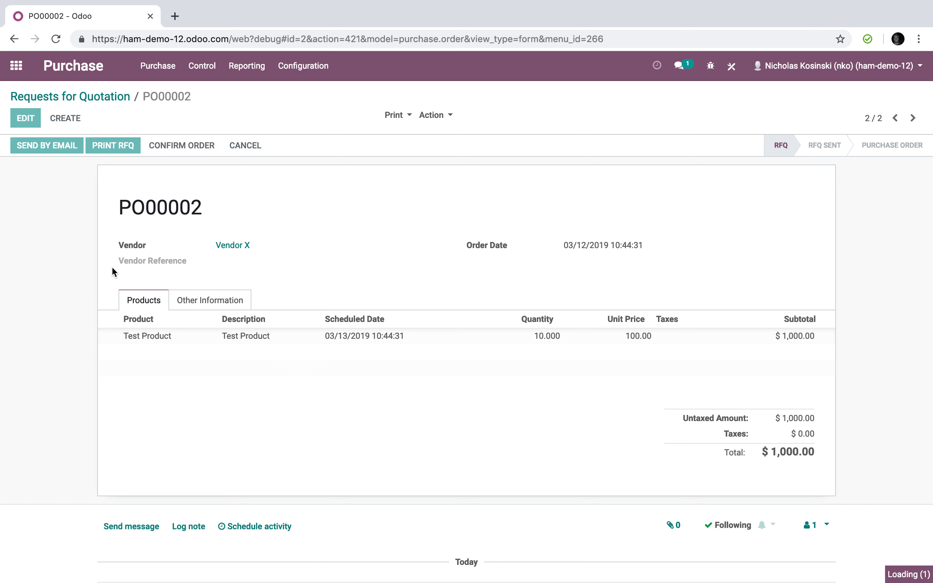
Receive the products of the new purchase order by validating receipt WH/IN/00002 as an immediate transfer.
{"action": "left_click", "coordinate": [53, 146]}
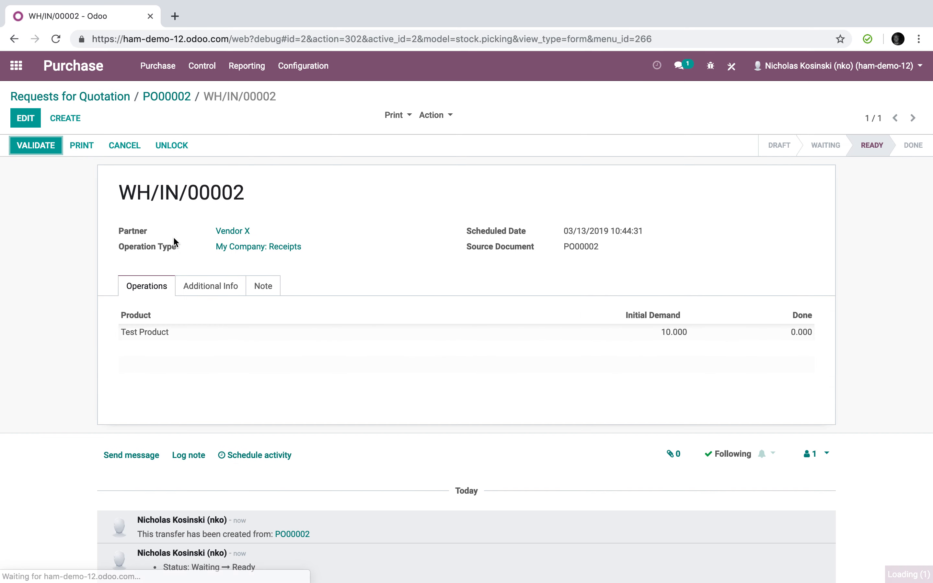
{"action": "triple_click", "coordinate": [202, 193]}
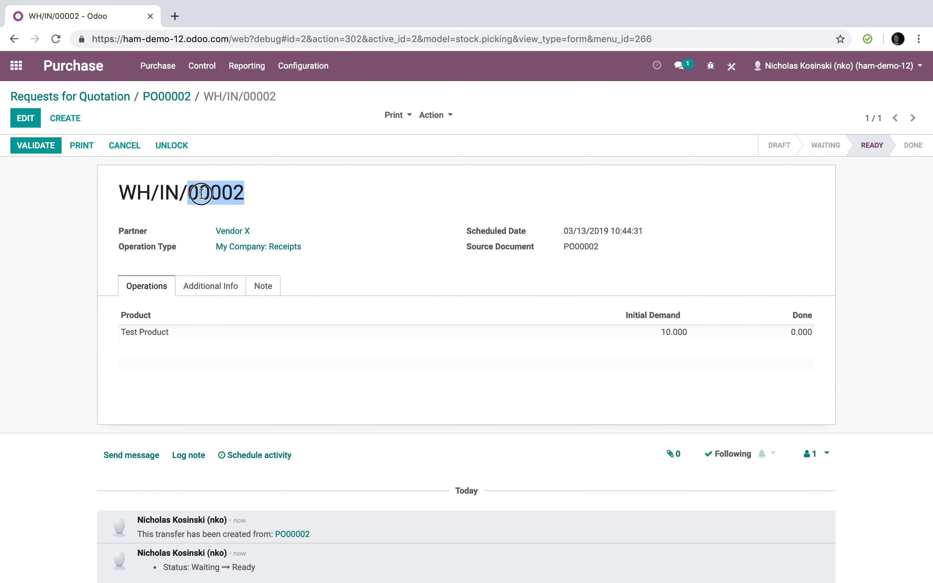
{"action": "left_click", "coordinate": [51, 148]}
{"action": "left_click", "coordinate": [178, 188]}
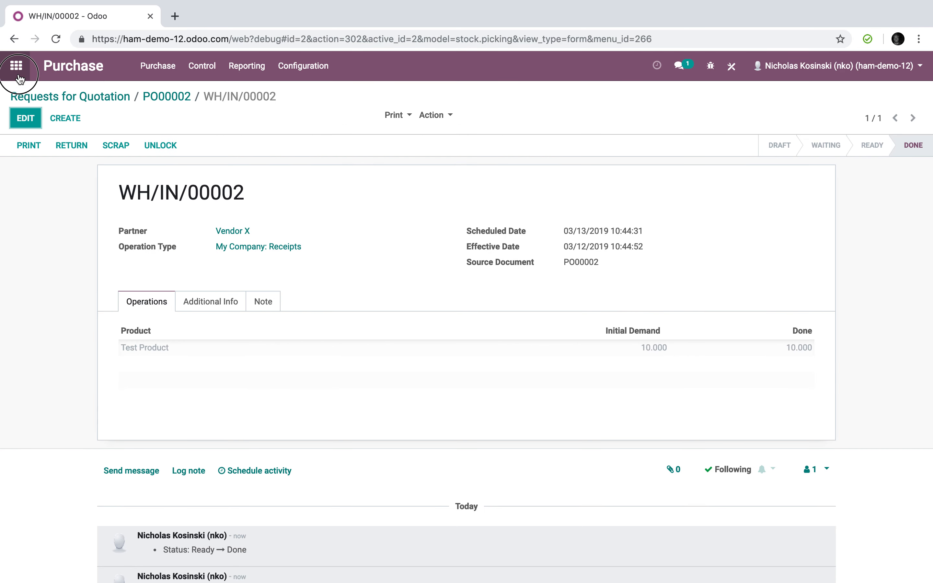
Create a landed cost in the Inventory app for transfer WH/IN/00002, using the Miscellaneous Operations (USD) account journal.
{"action": "left_click", "coordinate": [15, 65]}
{"action": "left_click", "coordinate": [512, 233]}
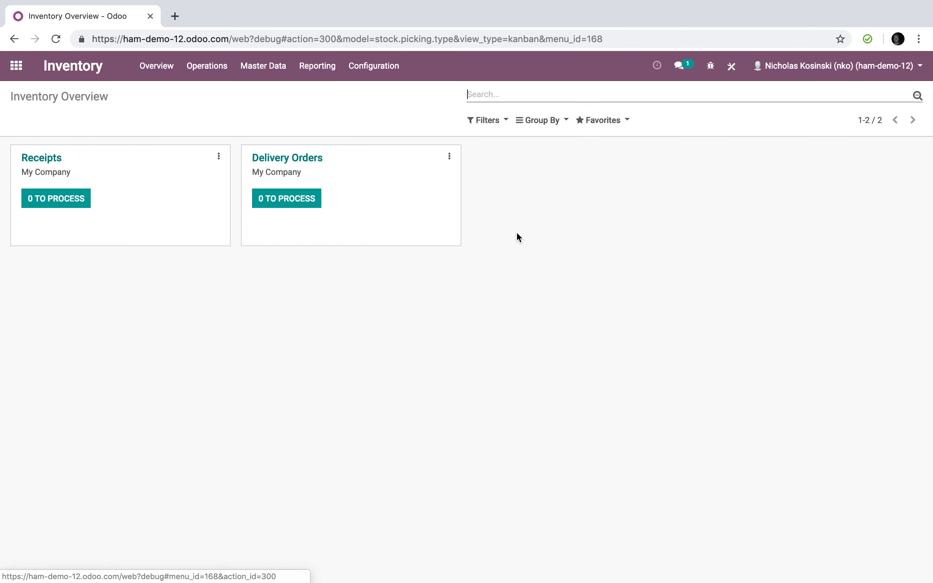
{"action": "left_click", "coordinate": [207, 71]}
{"action": "left_click", "coordinate": [217, 145]}
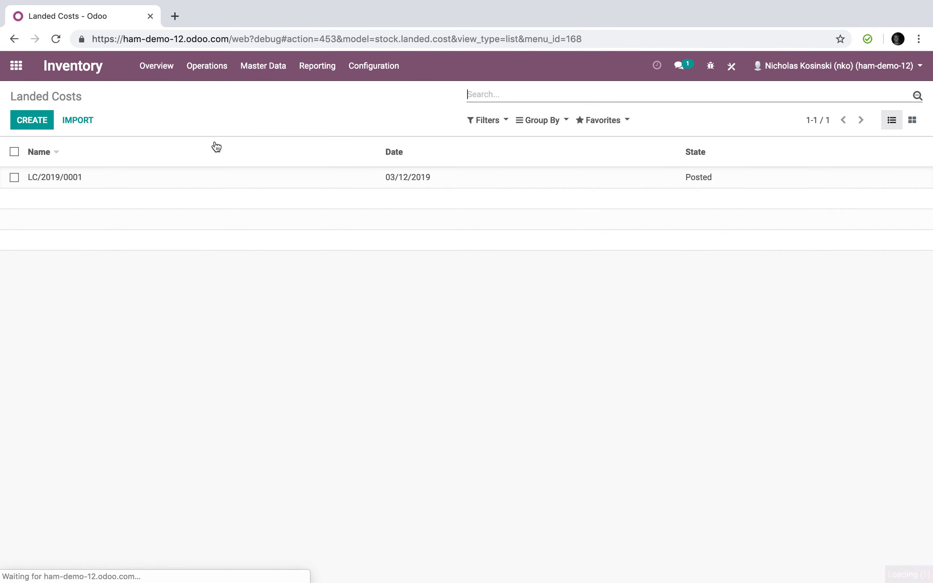
{"action": "left_click", "coordinate": [29, 119]}
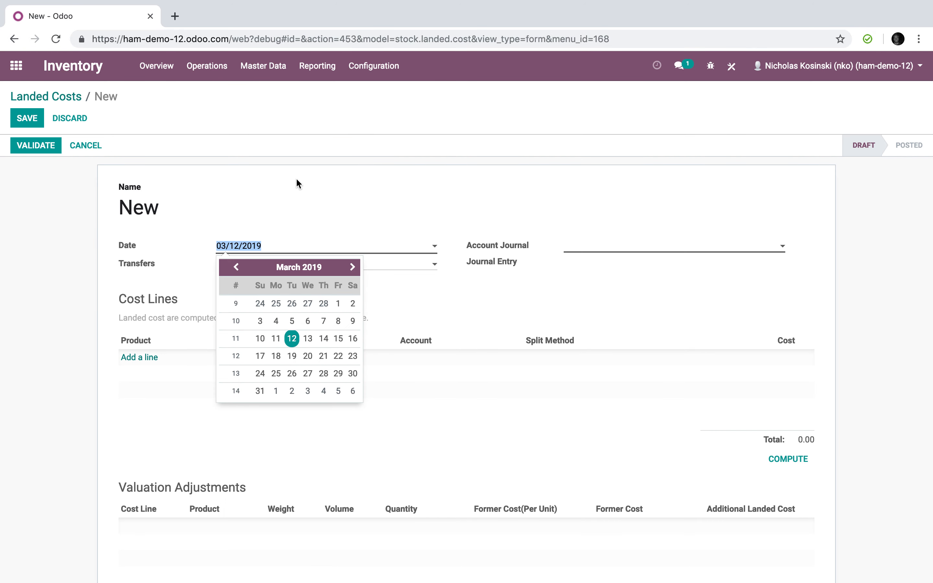
{"action": "left_click", "coordinate": [587, 255]}
{"action": "left_click", "coordinate": [603, 299]}
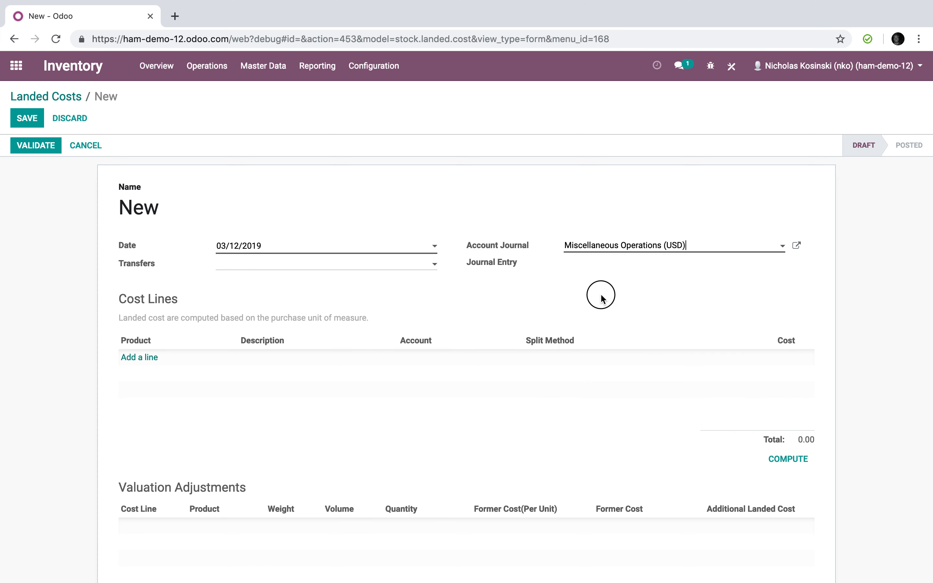
{"action": "left_click", "coordinate": [142, 358]}
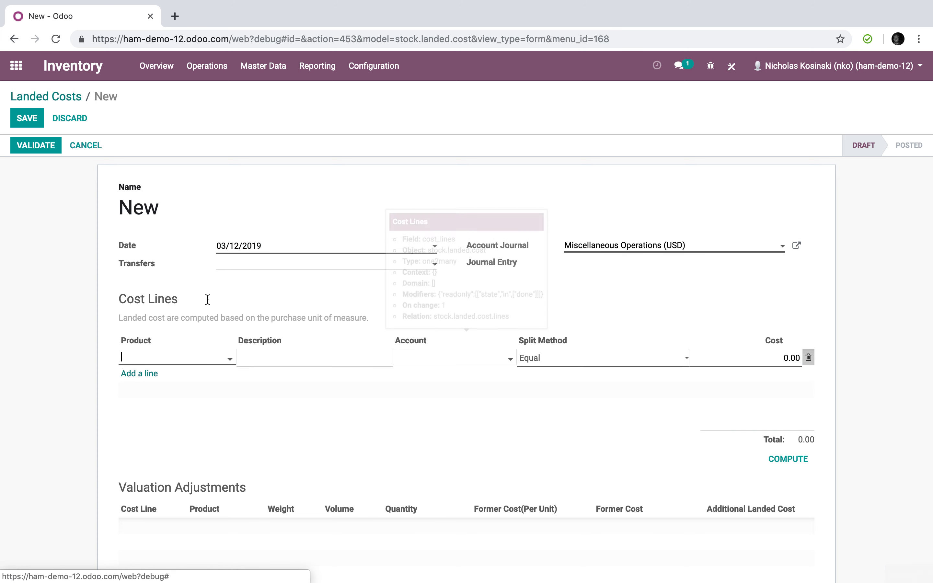
{"action": "left_click", "coordinate": [258, 270]}
{"action": "left_click", "coordinate": [288, 298]}
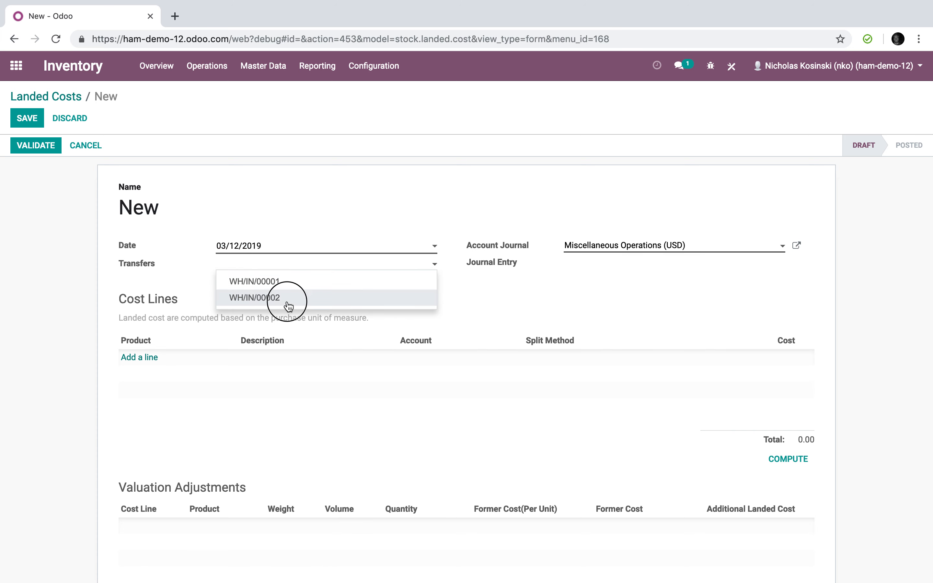
Add a Freight cost line to the new landed cost.
{"action": "left_click", "coordinate": [139, 358]}
{"action": "left_click", "coordinate": [171, 378]}
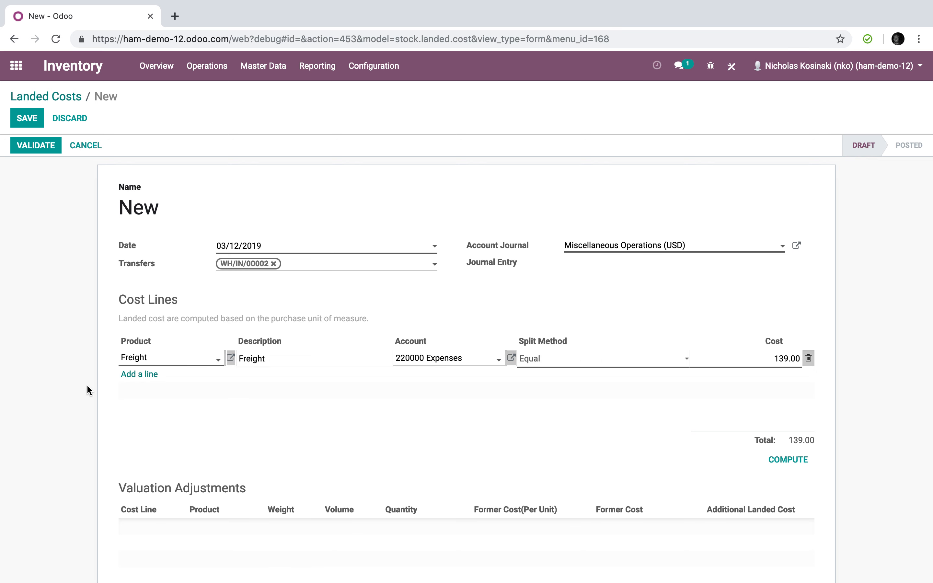
{"action": "left_click", "coordinate": [152, 439]}
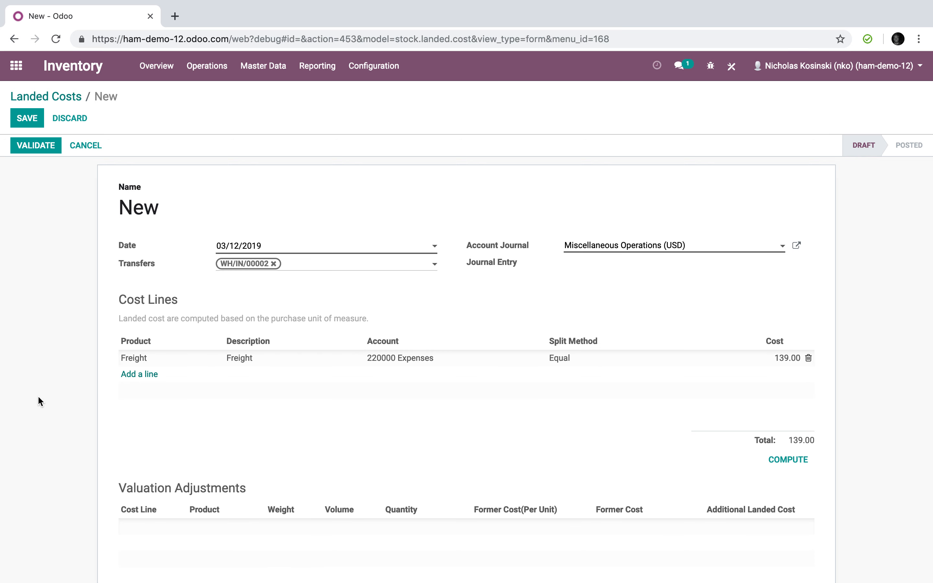
Set the Freight cost line's split method to By Quantity and its cost to 500.
{"action": "left_click", "coordinate": [620, 362]}
{"action": "left_click", "coordinate": [621, 361]}
{"action": "left_click", "coordinate": [626, 370]}
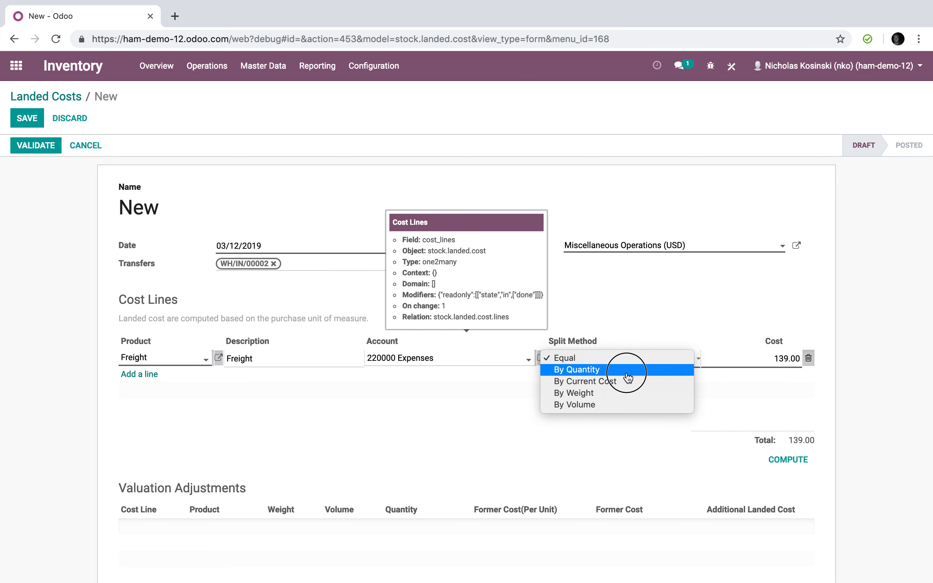
{"action": "left_click", "coordinate": [676, 296]}
{"action": "left_click", "coordinate": [756, 364]}
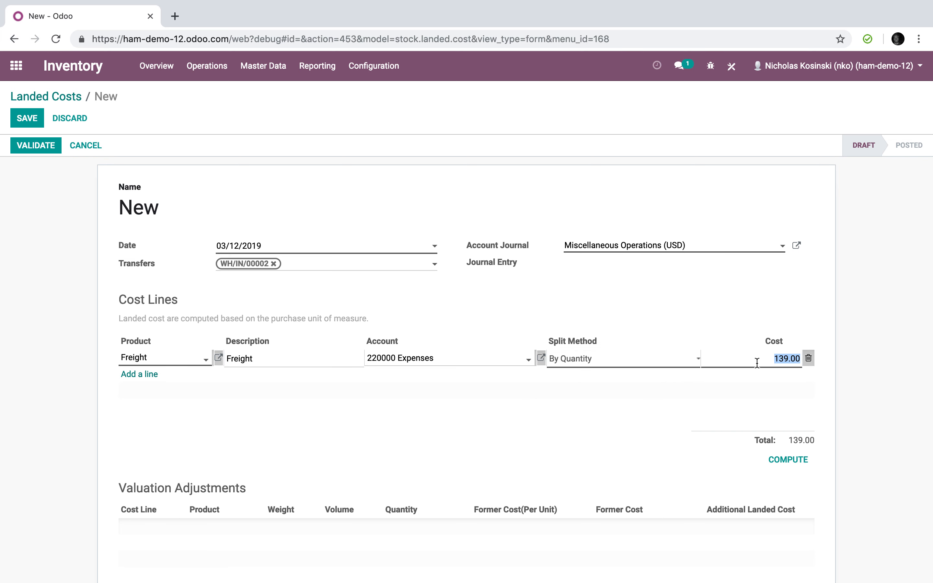
{"action": "type", "text": "500"}
{"action": "left_click", "coordinate": [875, 361]}
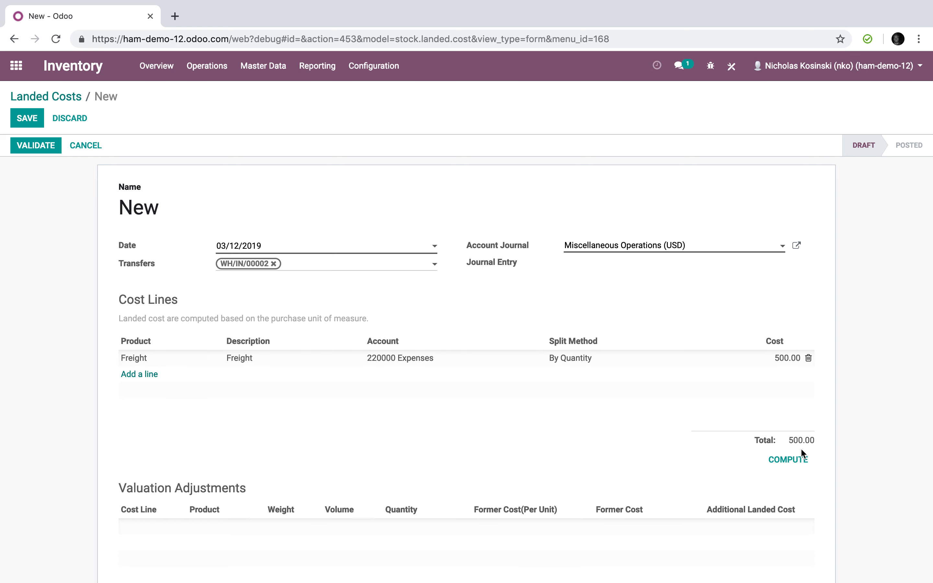
Compute the valuation adjustments for the Freight cost and save the landed cost.
{"action": "left_click", "coordinate": [798, 457]}
{"action": "scroll", "coordinate": [789, 463], "scroll_direction": "down", "scroll_amount": 2}
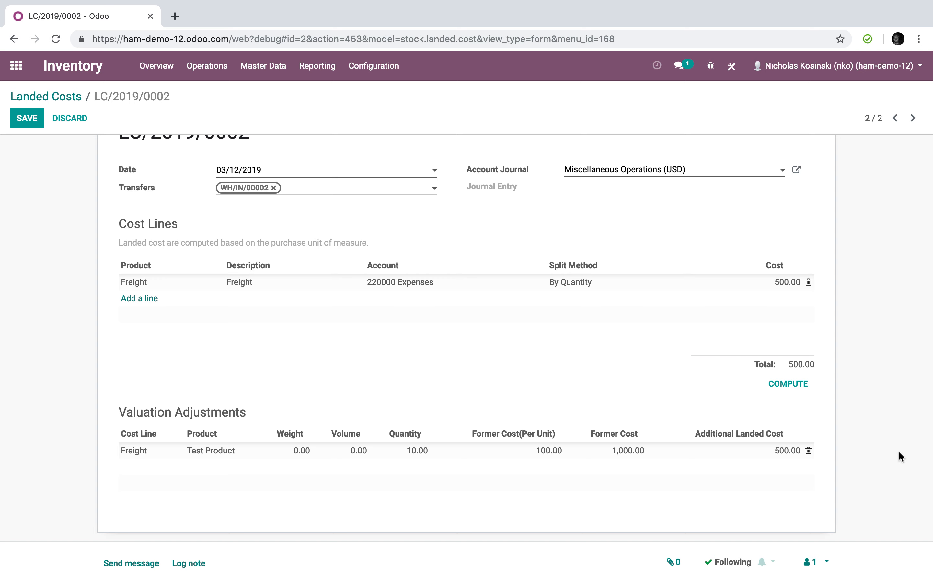
{"action": "scroll", "coordinate": [900, 457], "scroll_direction": "up", "scroll_amount": 3}
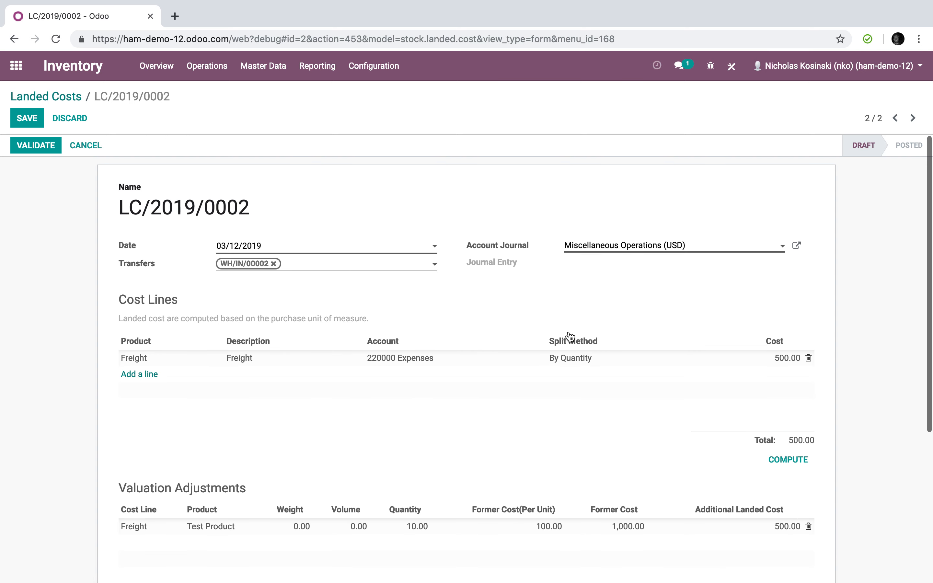
{"action": "left_click", "coordinate": [27, 124]}
Retrieve the inventory valuation for the current inventory to check Test Product's value before validating the landed cost.
{"action": "left_click", "coordinate": [320, 70]}
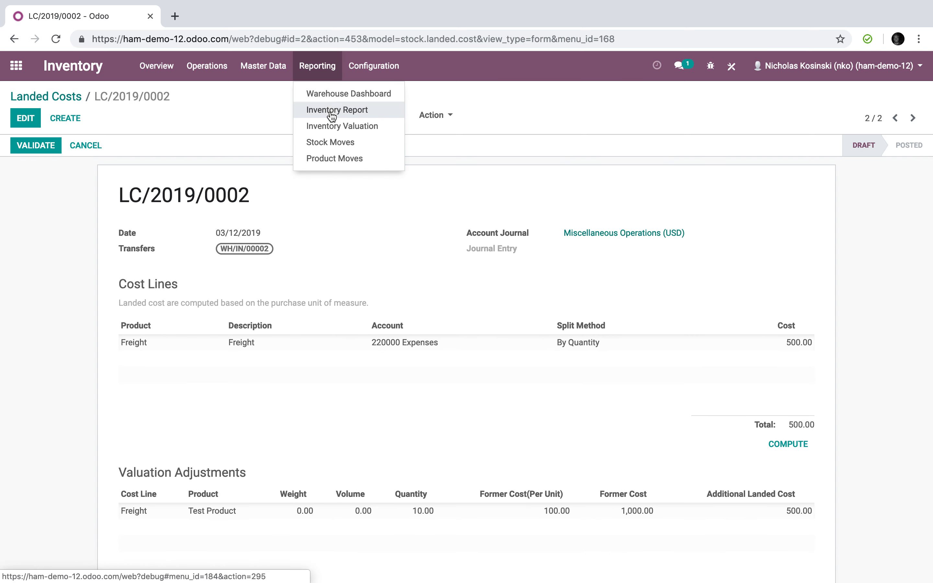
{"action": "left_click", "coordinate": [331, 123]}
{"action": "left_click", "coordinate": [253, 218]}
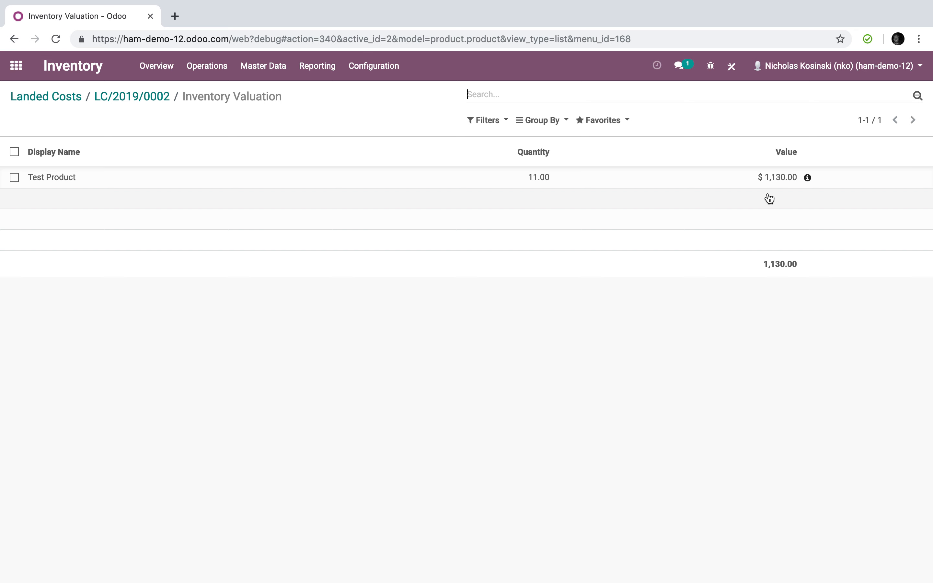
Open landed cost LC/2019/0002 from the landed costs list and validate it.
{"action": "left_click", "coordinate": [197, 65]}
{"action": "left_click", "coordinate": [214, 150]}
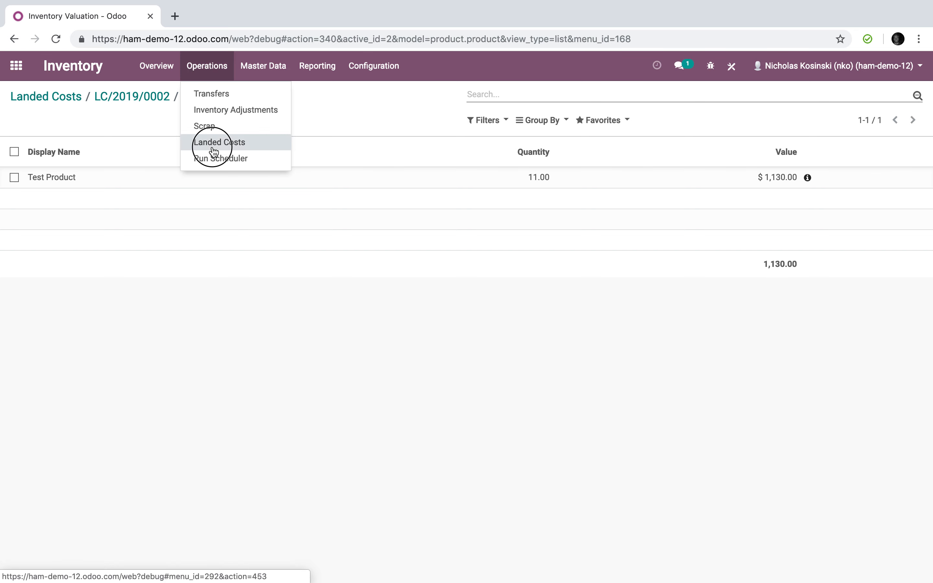
{"action": "left_click", "coordinate": [190, 203]}
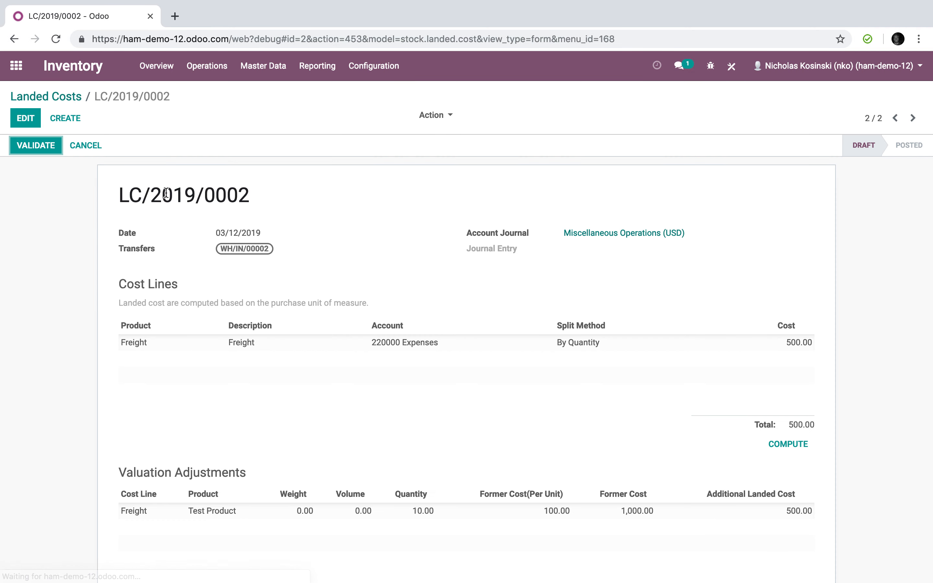
{"action": "left_click", "coordinate": [35, 146]}
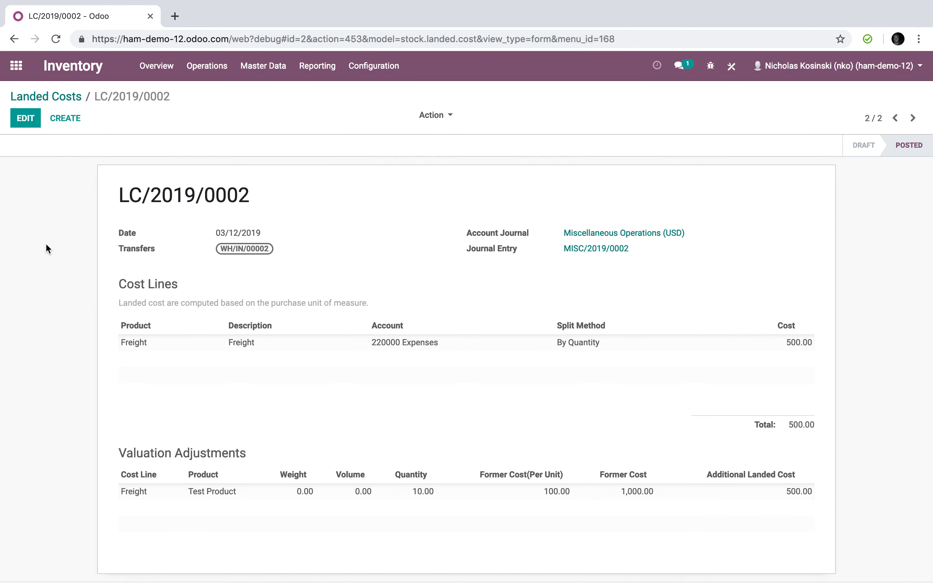
Retrieve the current inventory valuation again to check Test Product's value with the posted landed cost.
{"action": "left_click", "coordinate": [328, 79]}
{"action": "left_click", "coordinate": [333, 122]}
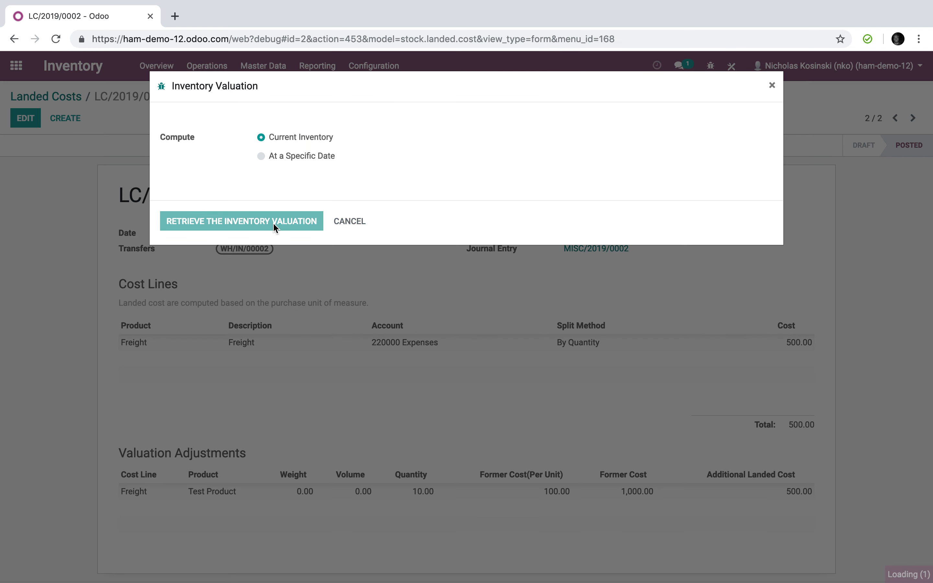
{"action": "left_click", "coordinate": [274, 223]}
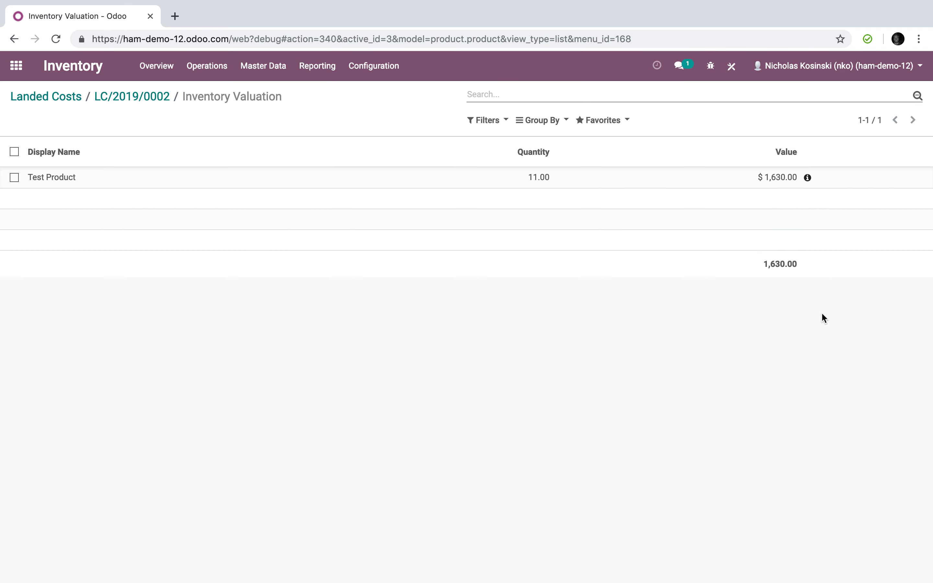
Examine Test Product's valuation entries and the LC/2019/0001 journal item, and return to the landed costs list.
{"action": "left_click", "coordinate": [807, 178]}
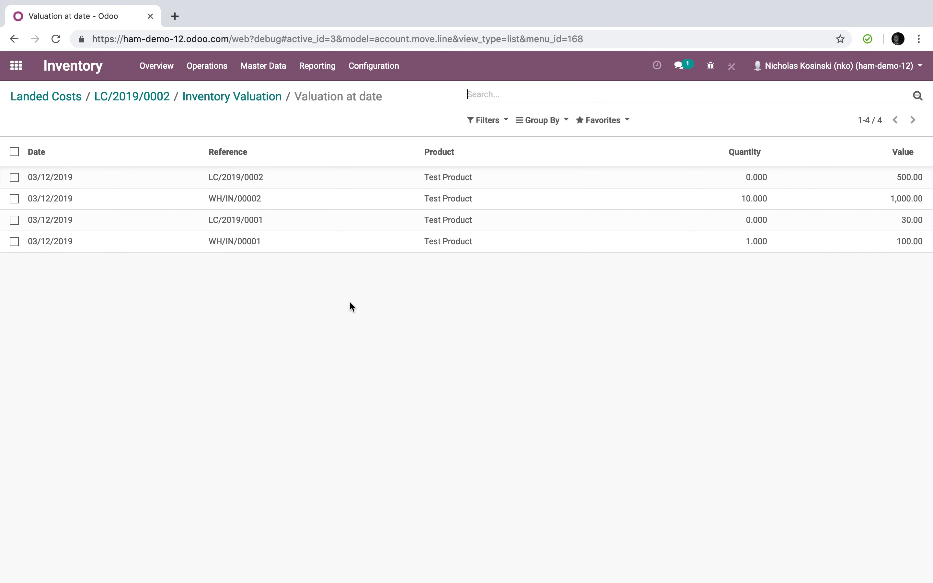
{"action": "left_click", "coordinate": [361, 225]}
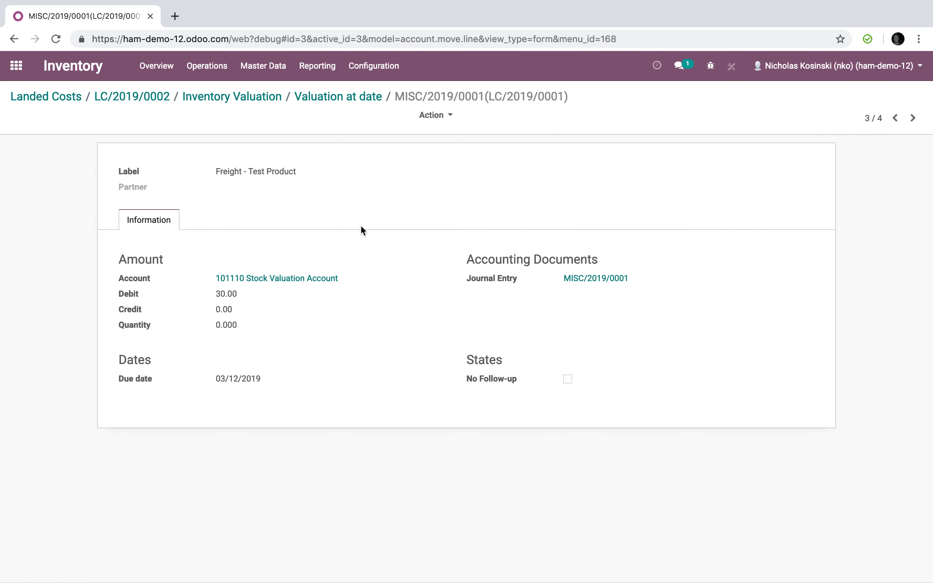
{"action": "left_click", "coordinate": [133, 98]}
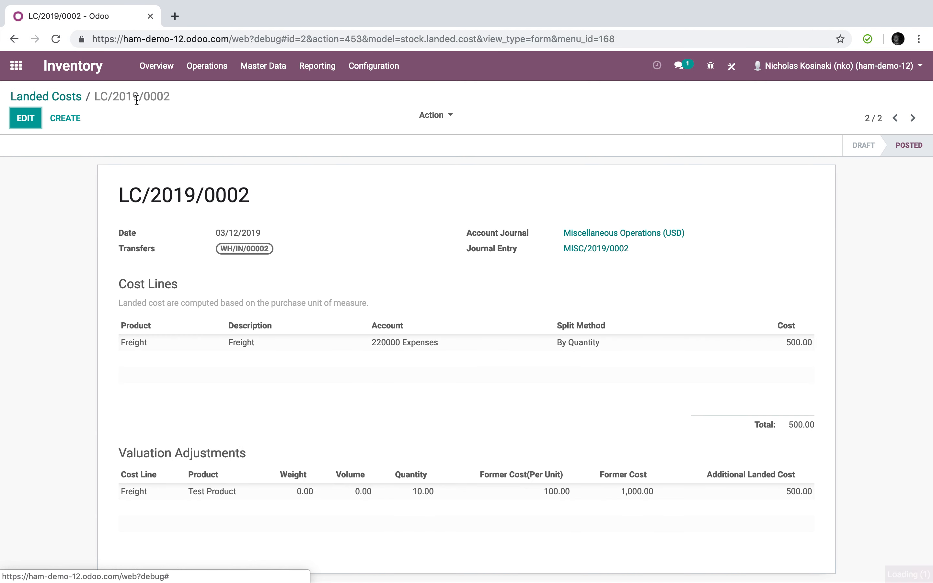
{"action": "left_click", "coordinate": [57, 95]}
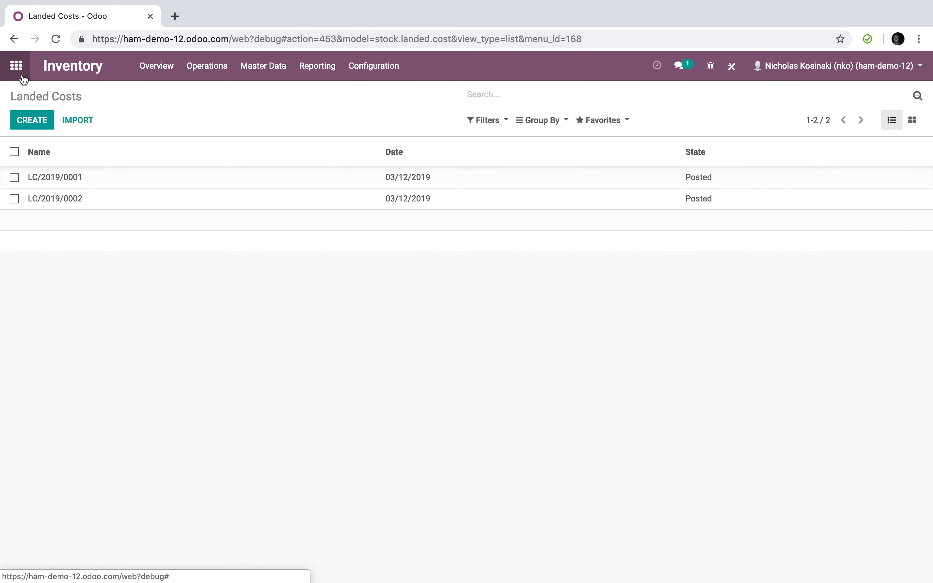
Reopen the Inventory app, review the valuation of the current inventory, and return to the app overview.
{"action": "left_click", "coordinate": [21, 75]}
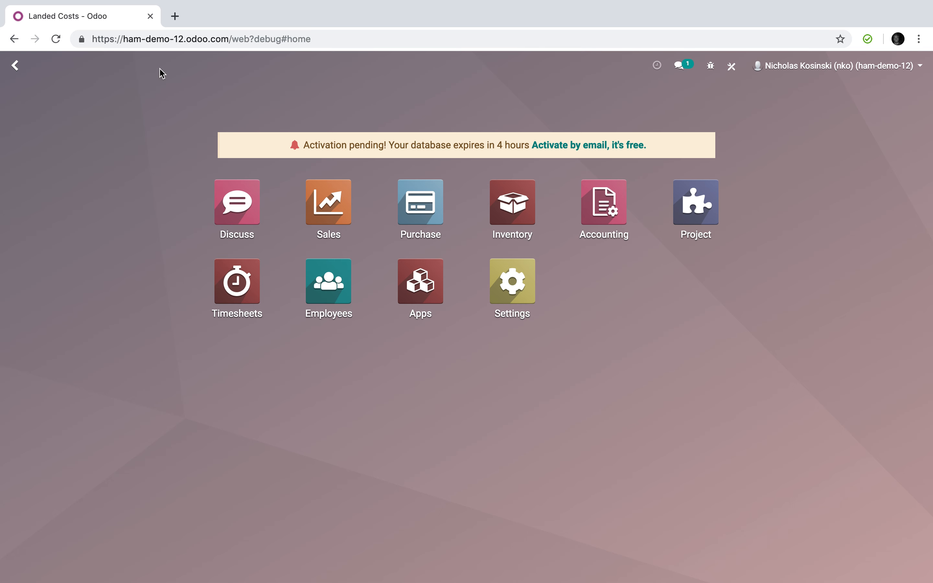
{"action": "left_click", "coordinate": [512, 203]}
{"action": "left_click", "coordinate": [305, 66]}
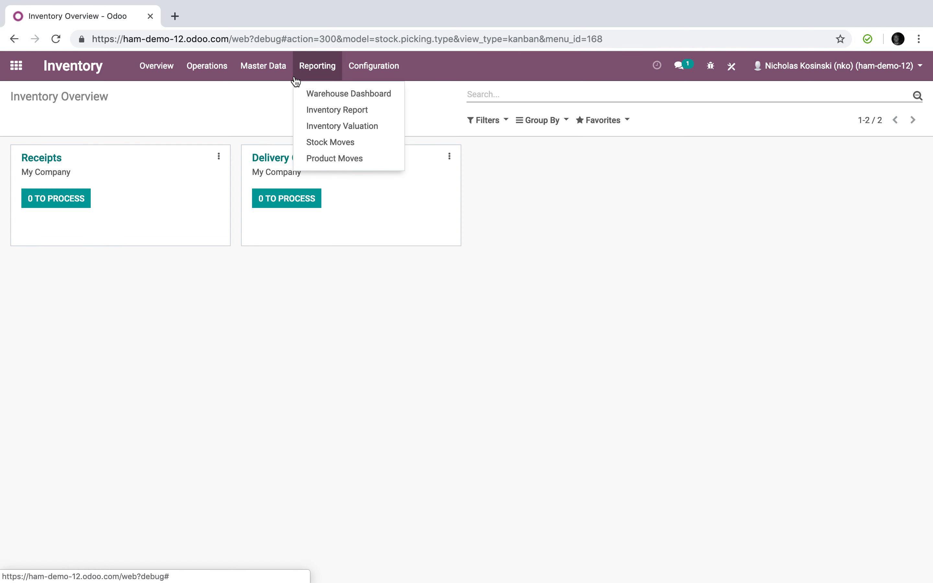
{"action": "left_click", "coordinate": [323, 126]}
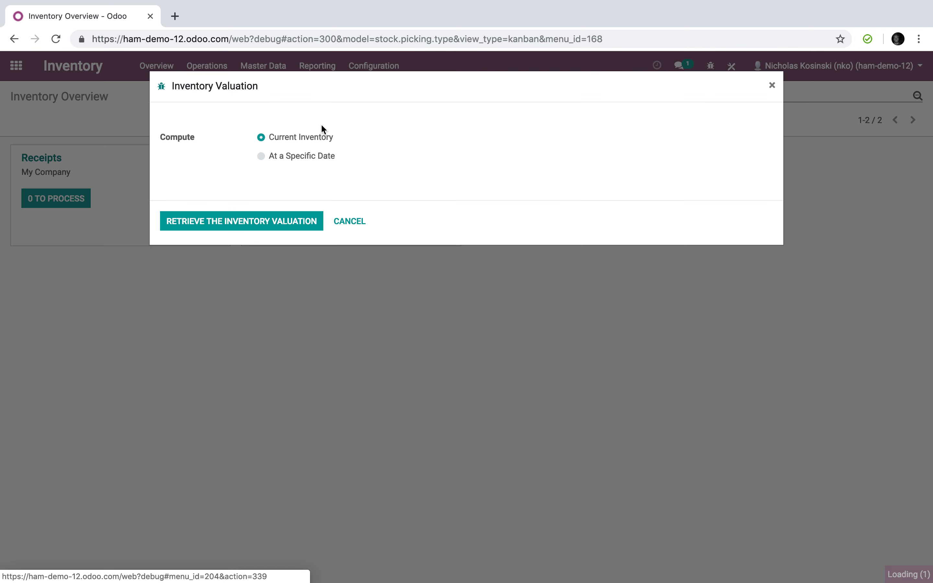
{"action": "left_click", "coordinate": [290, 226]}
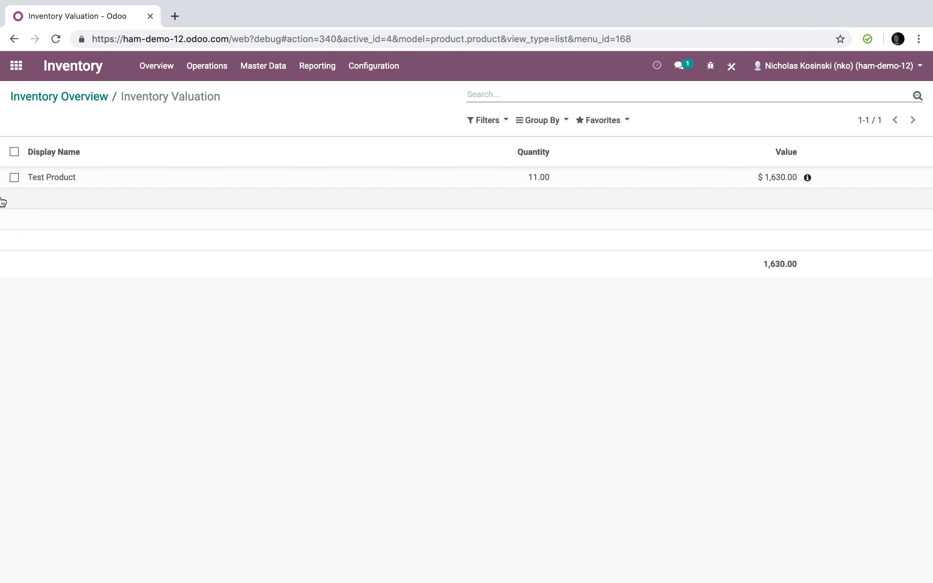
{"action": "left_click", "coordinate": [30, 65]}
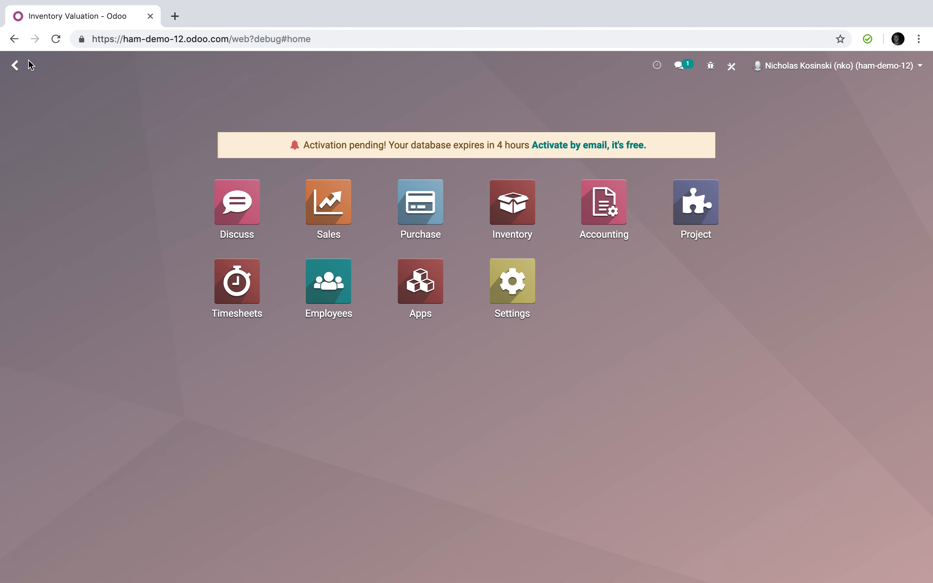